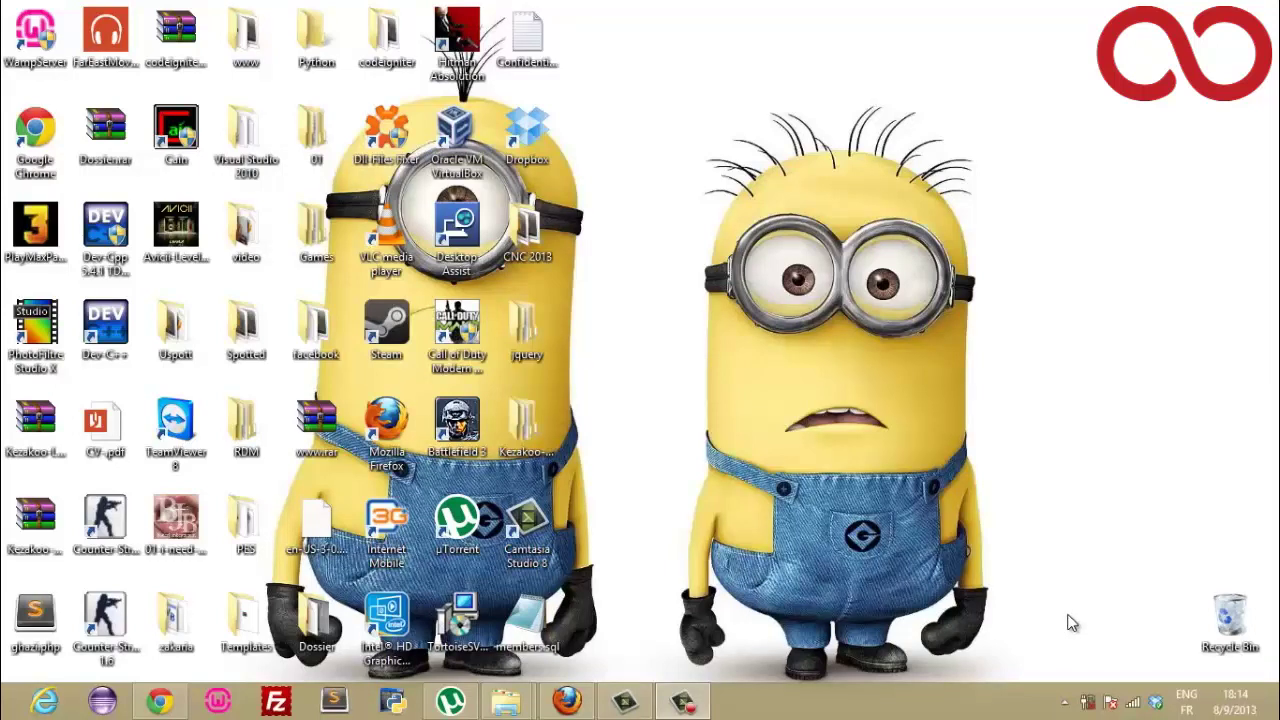
click(1063, 700)
click(836, 578)
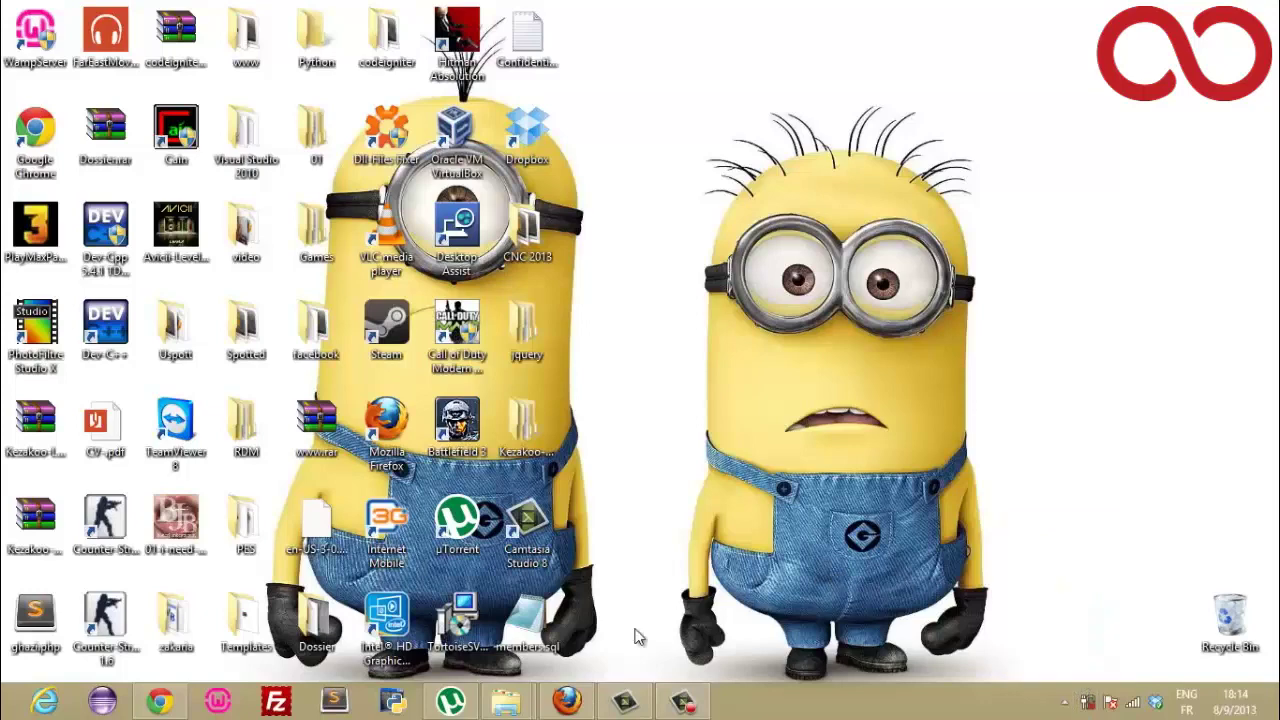
Step: Run Wampserver2.4-x86.exe from the Downloads folder, accept the license agreement and advance setup to the additional tasks page
mouse_move(537, 690)
click(480, 614)
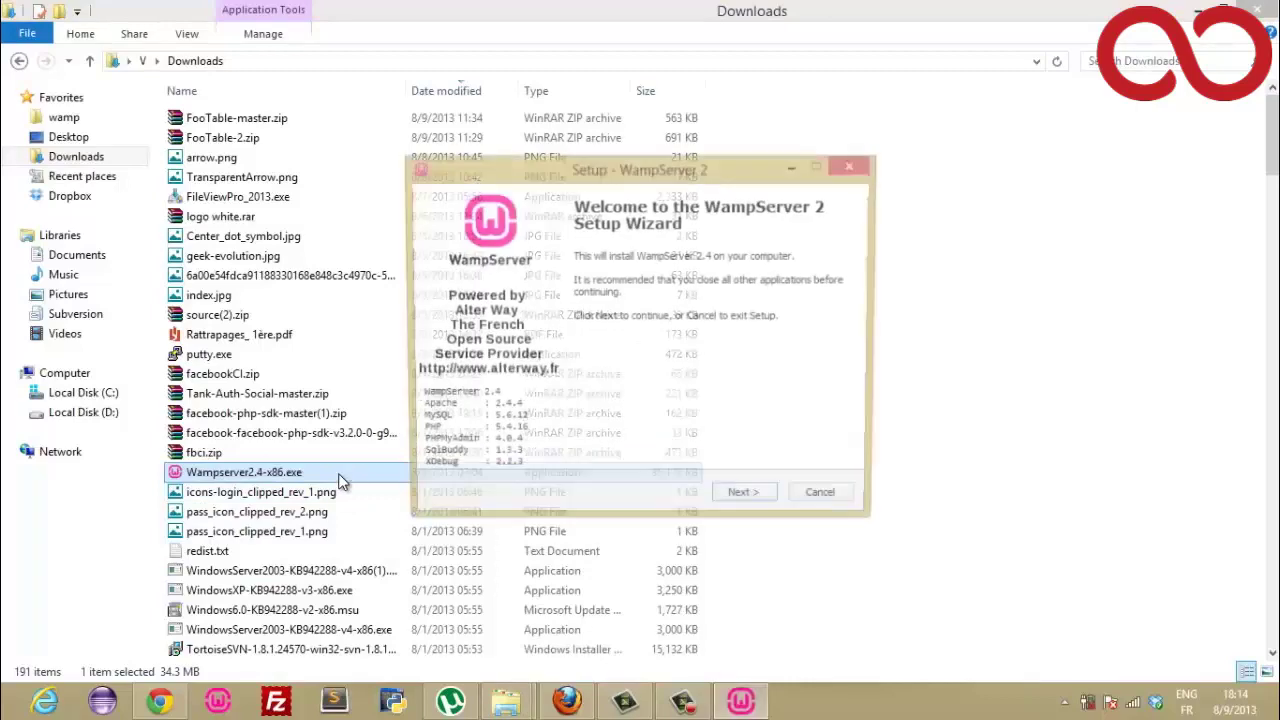
click(745, 501)
click(557, 443)
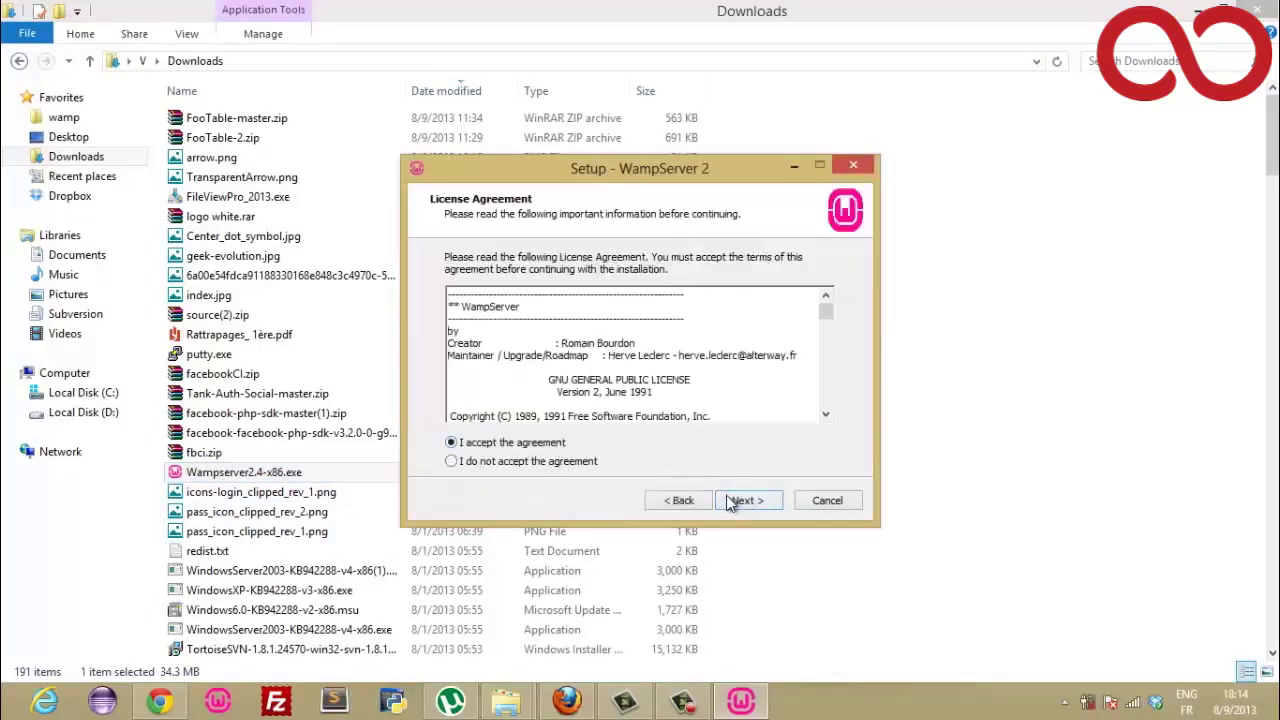
click(731, 500)
click(731, 500)
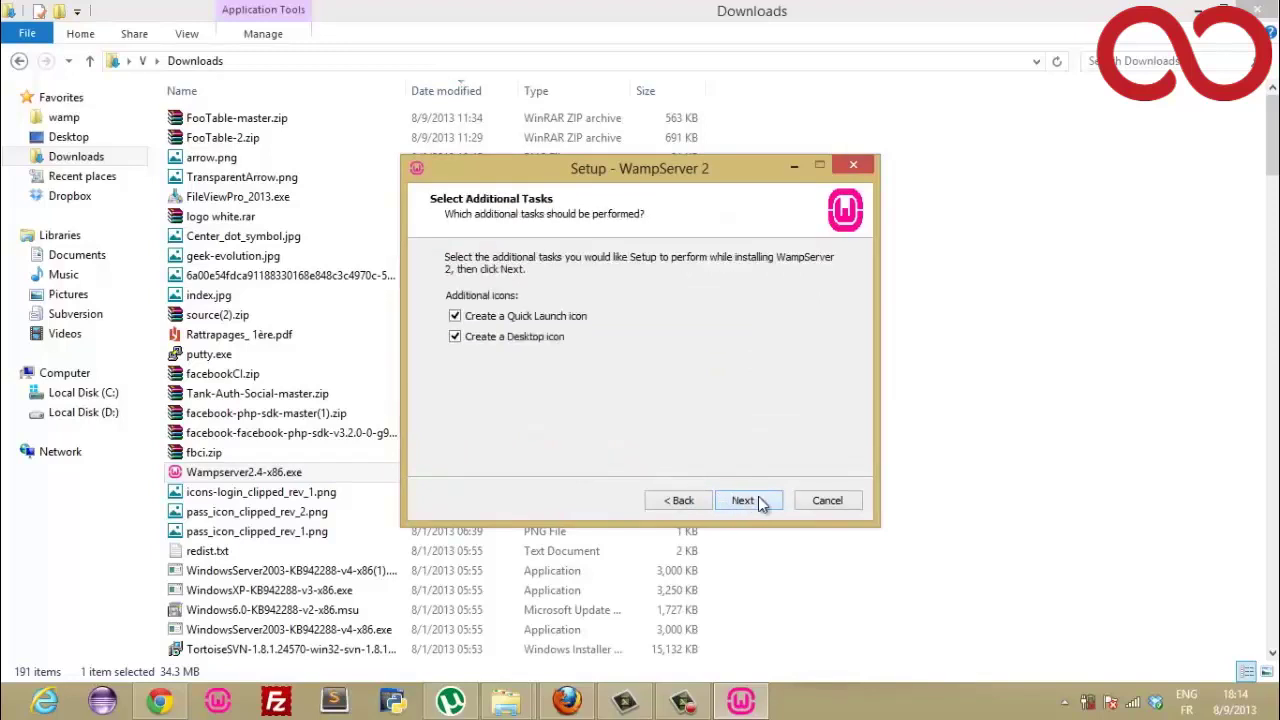
Step: Exit the WampServer setup without installing and minimize the Downloads window
click(816, 503)
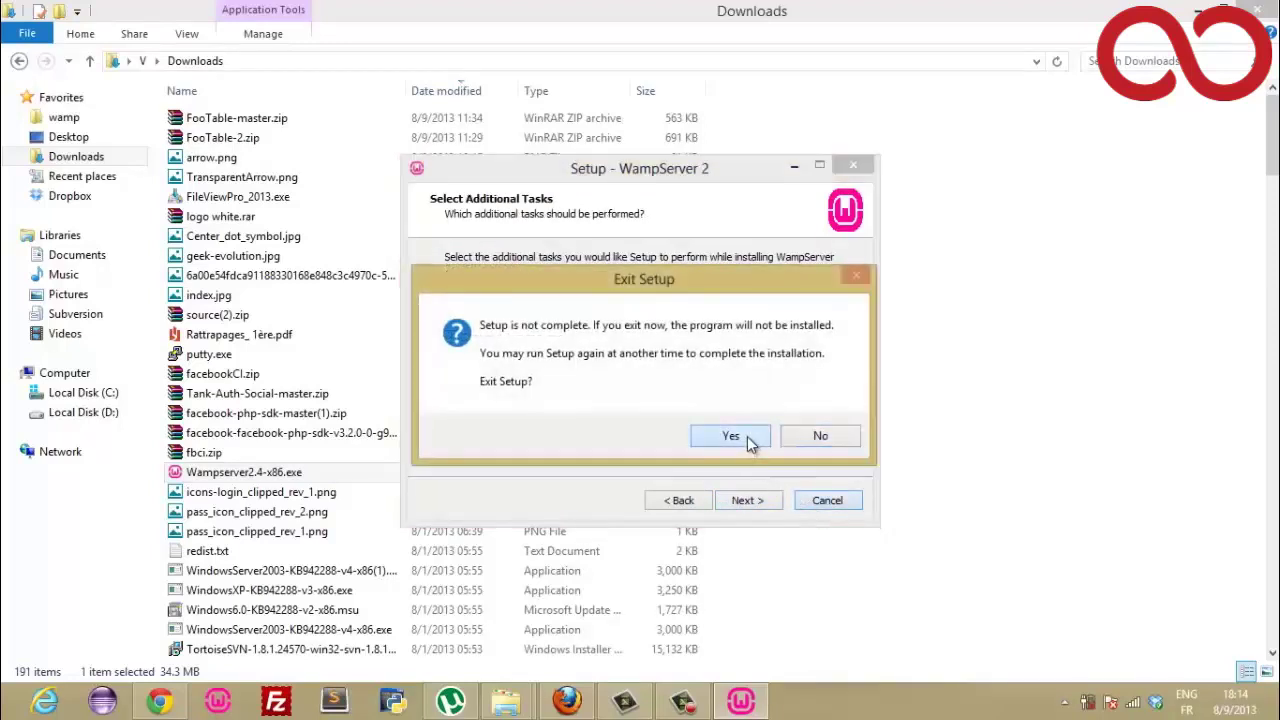
click(747, 436)
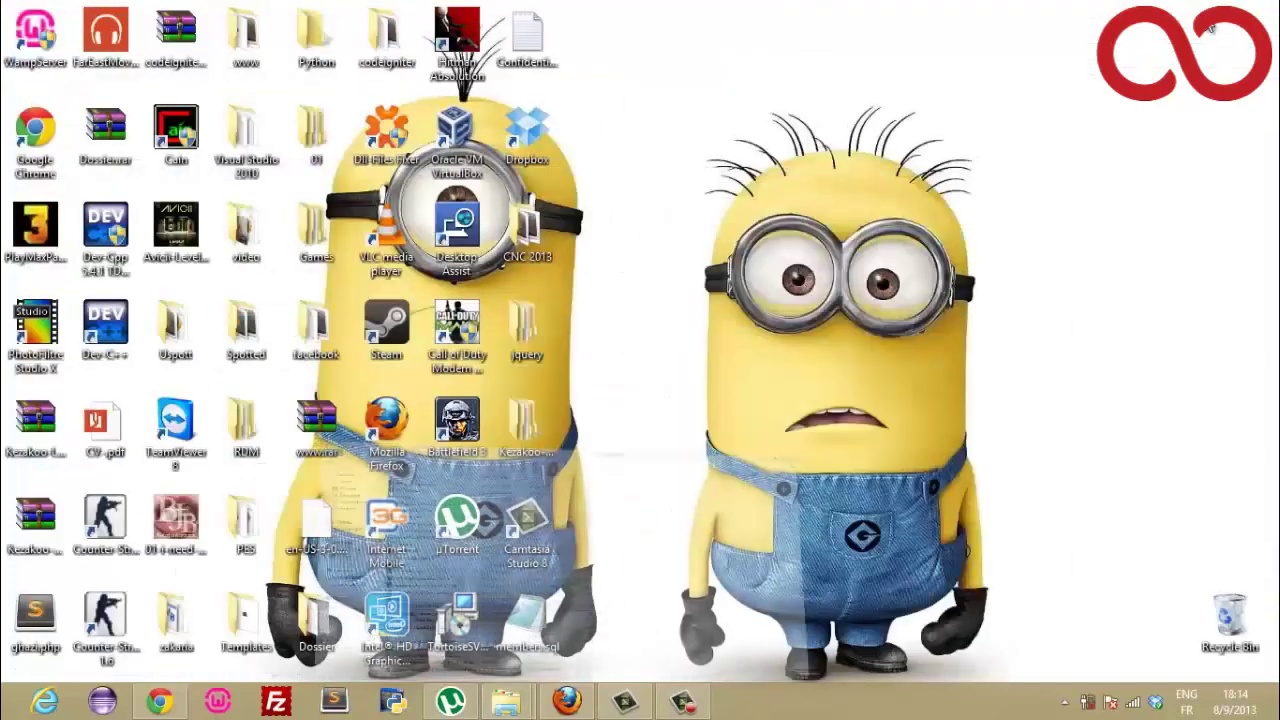
click(1198, 10)
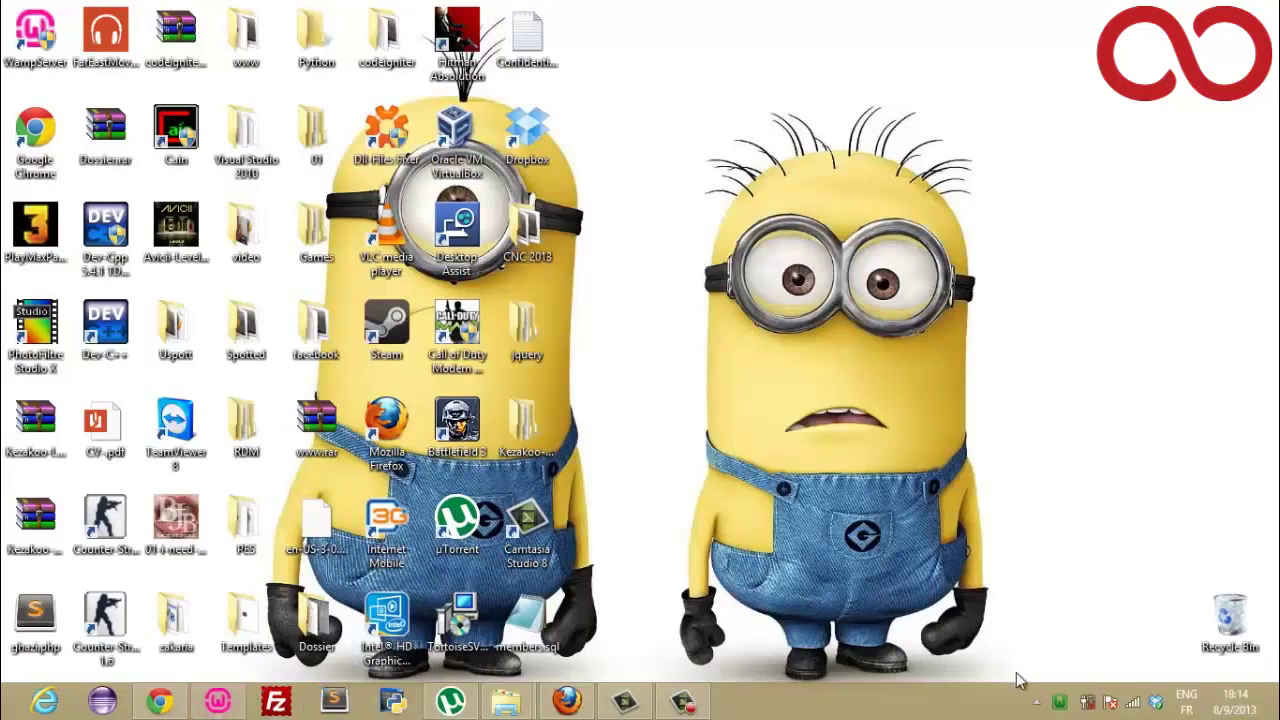
Step: Open the WampServer localhost homepage in Firefox from the running WampServer's menu
click(1064, 704)
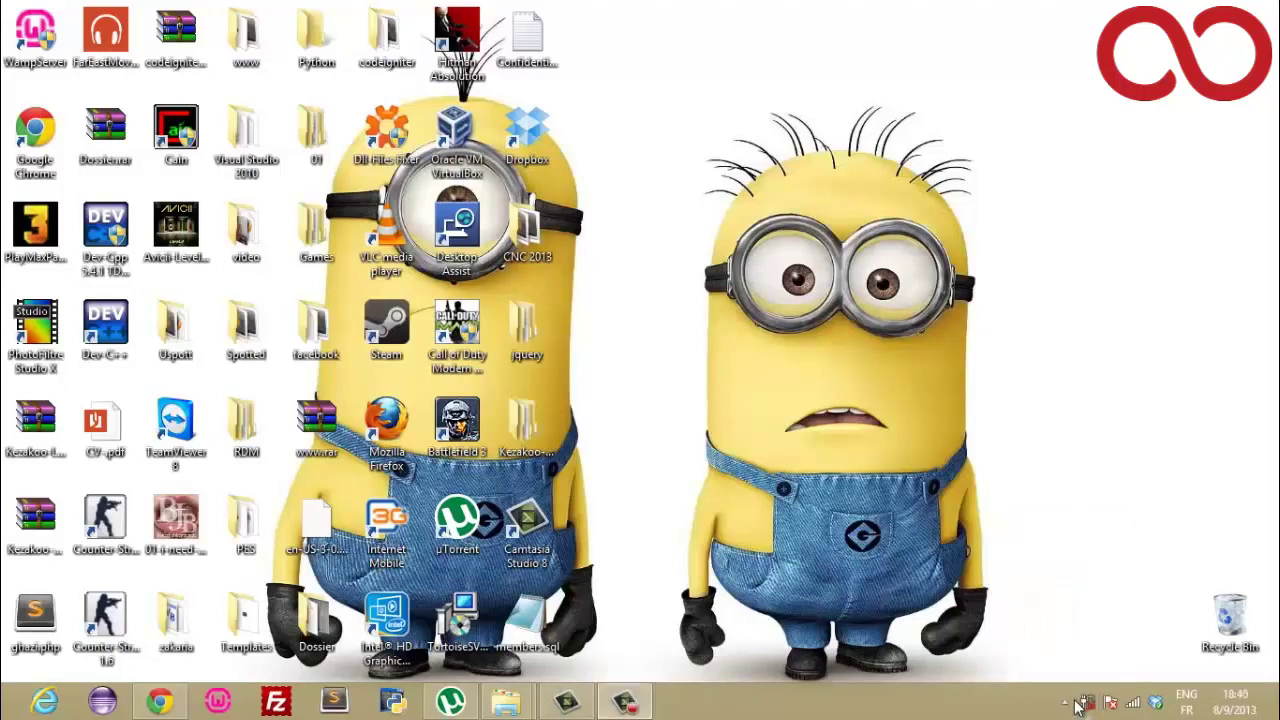
click(1064, 702)
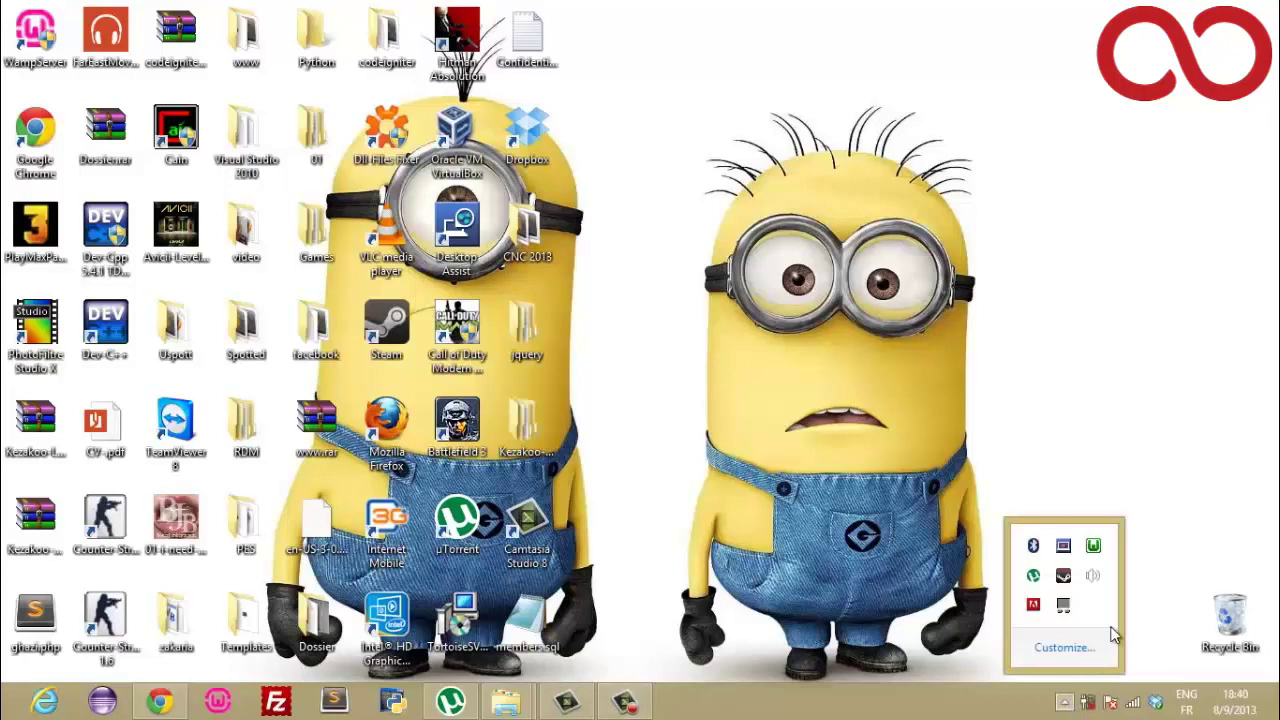
click(1094, 546)
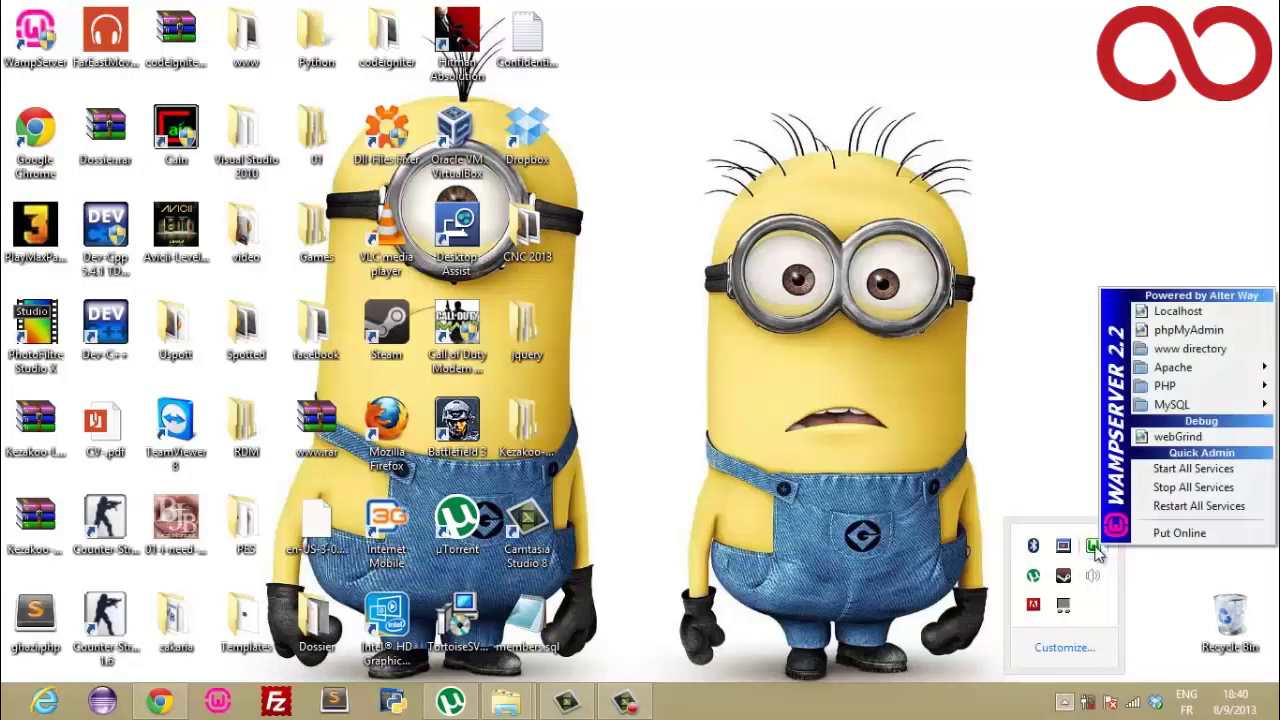
click(1203, 316)
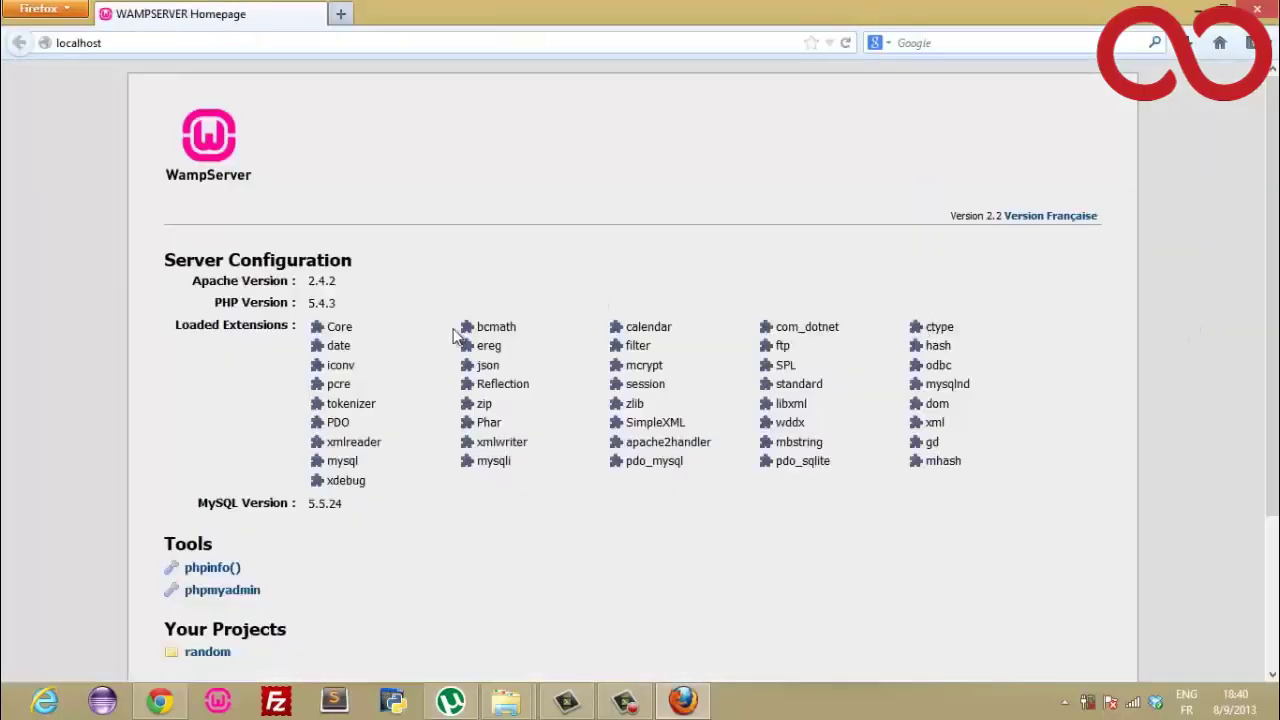
Step: Review the homepage's server configuration, tools and projects, and visit phpMyAdmin before returning to the homepage
scroll(445, 353, down, 1)
scroll(445, 353, down, 3)
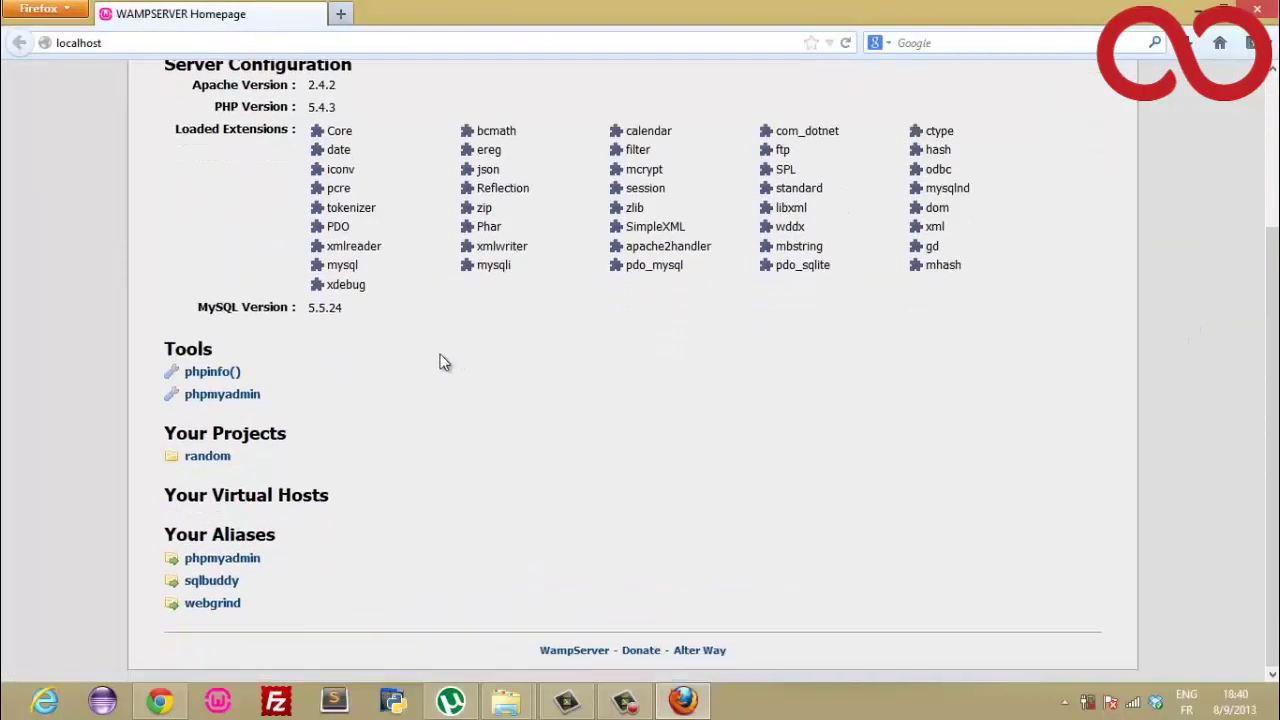
scroll(455, 360, up, 2)
scroll(460, 360, up, 2)
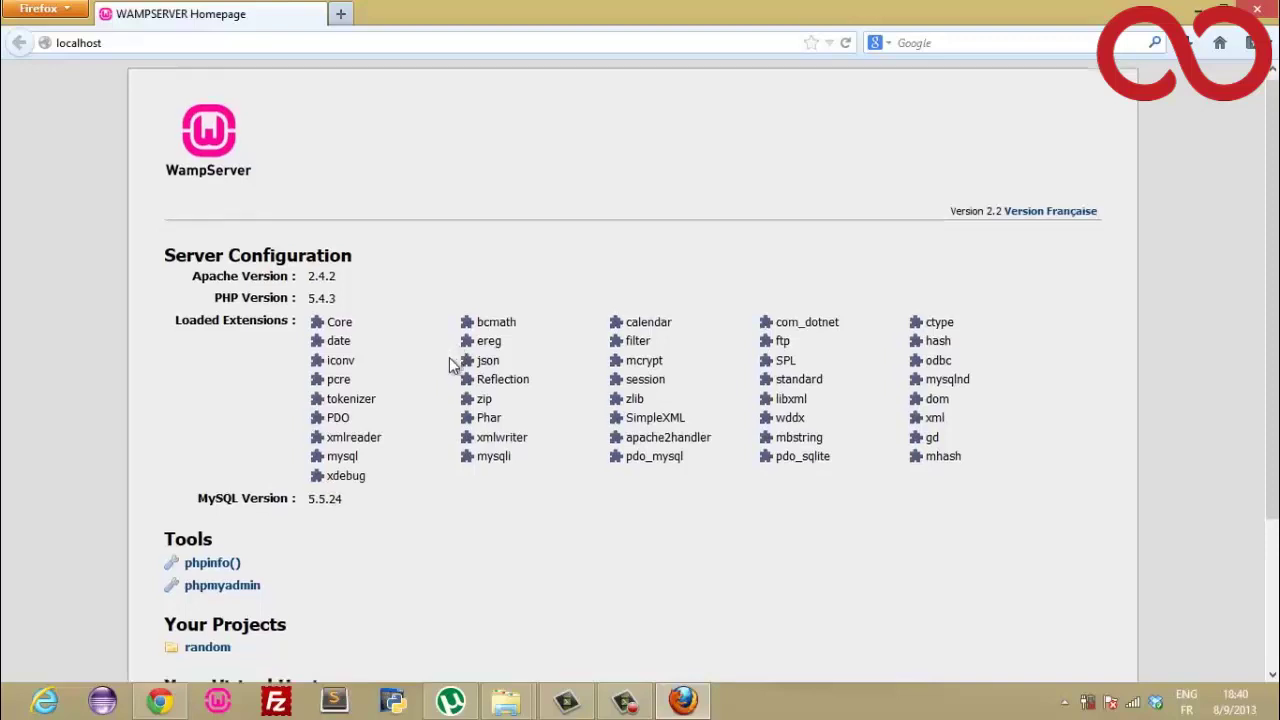
scroll(450, 360, down, 3)
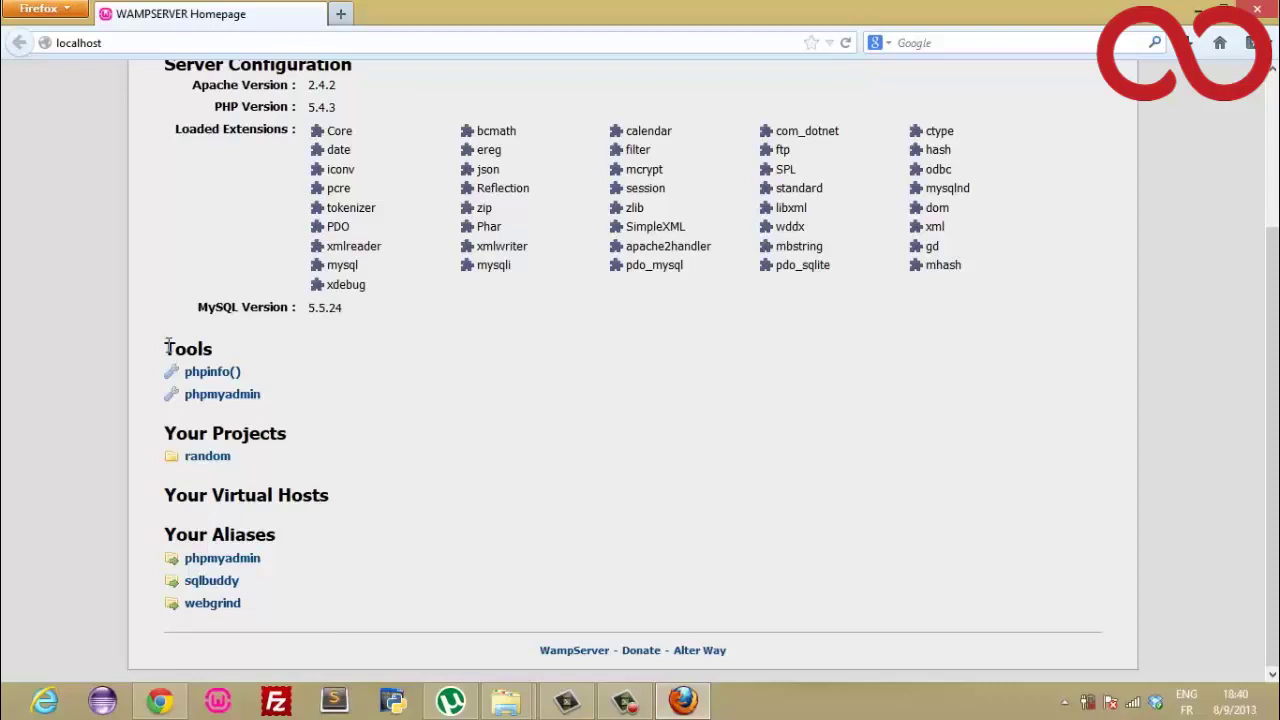
click(238, 400)
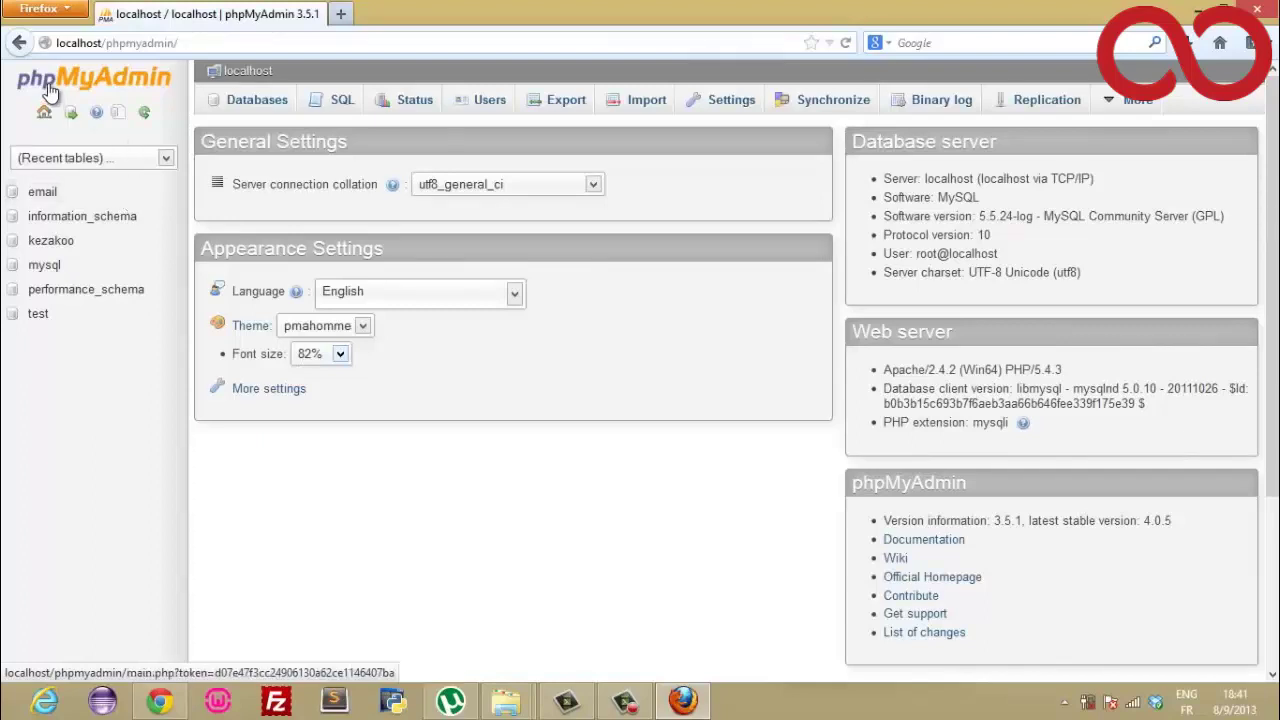
click(18, 43)
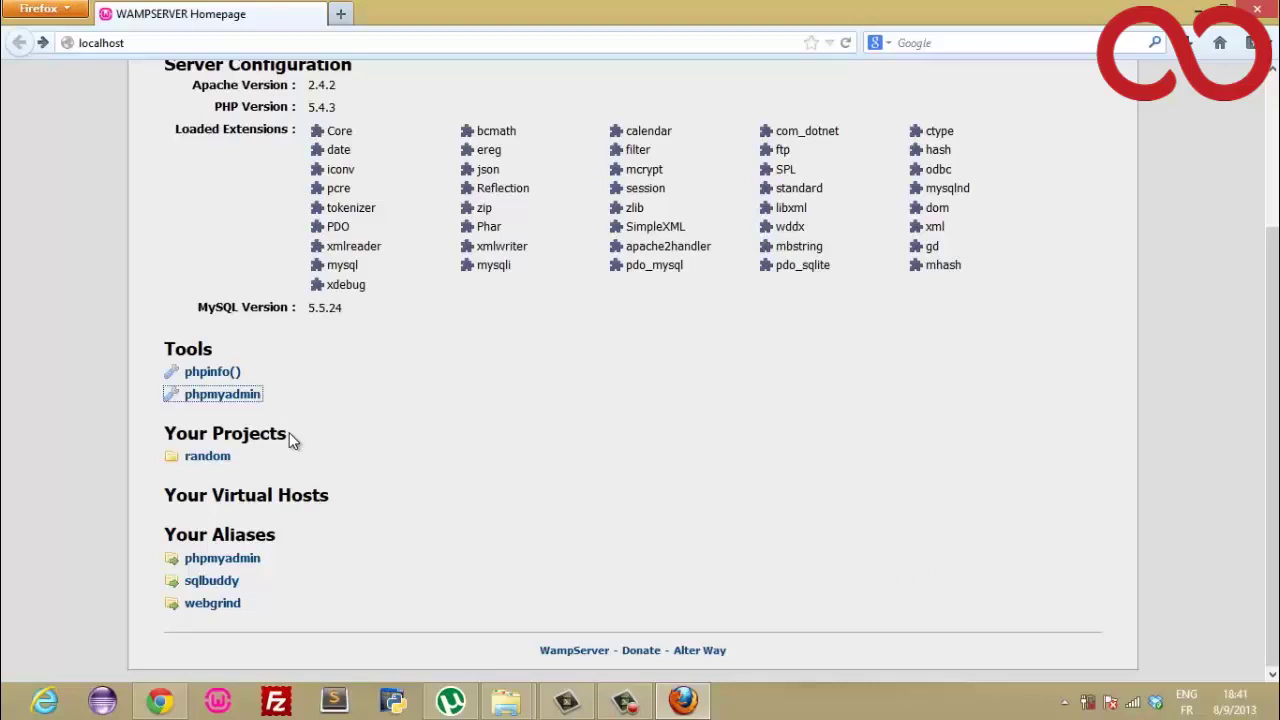
Step: Open WampServer's www directory in File Explorer
click(1064, 702)
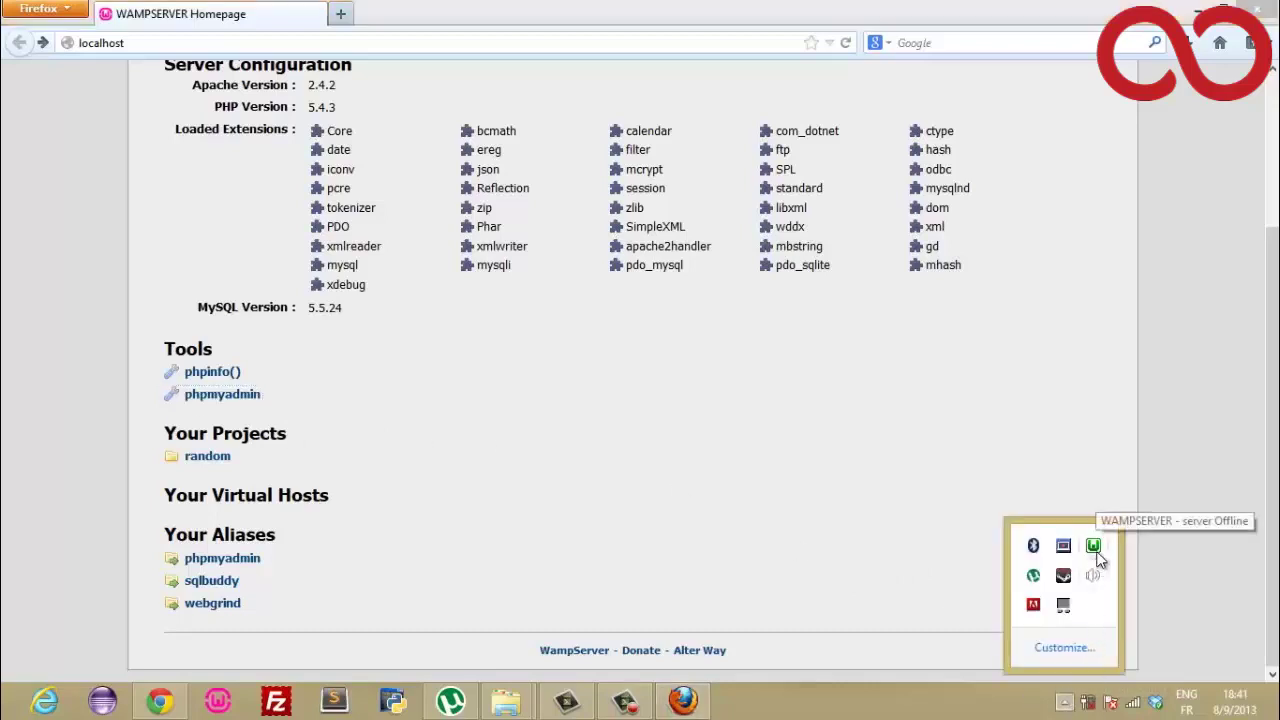
click(1094, 548)
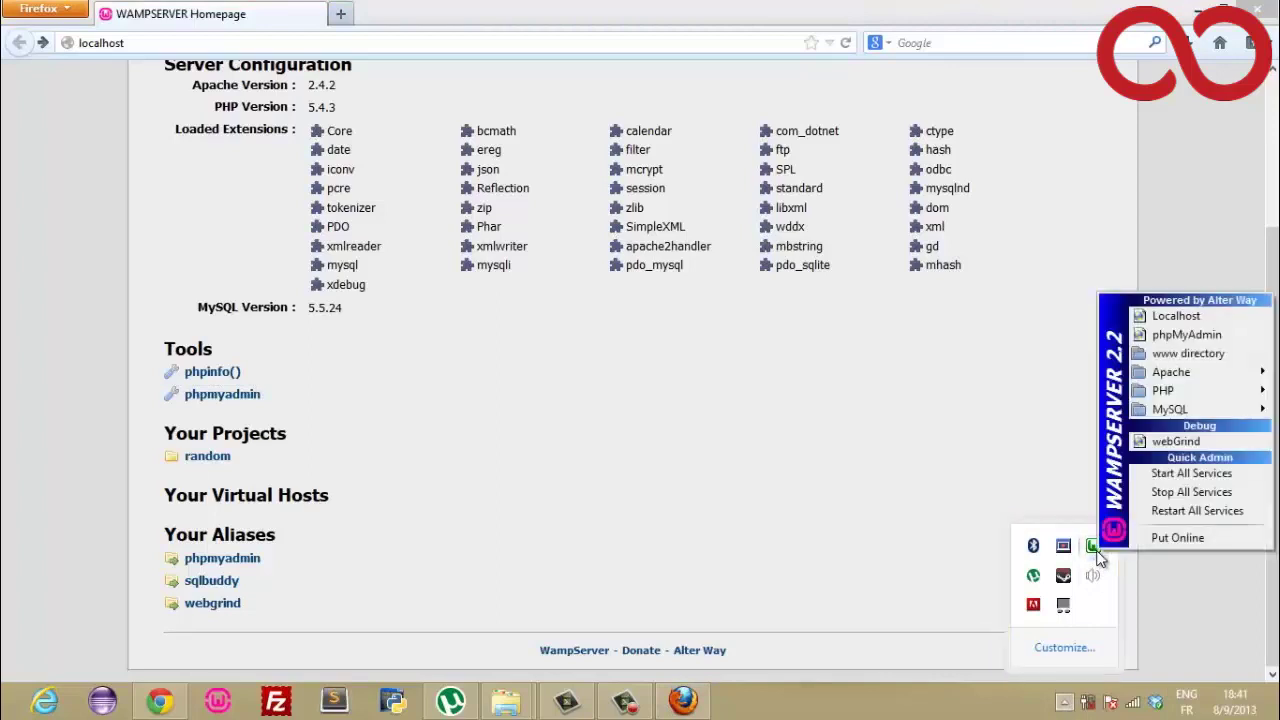
click(1185, 360)
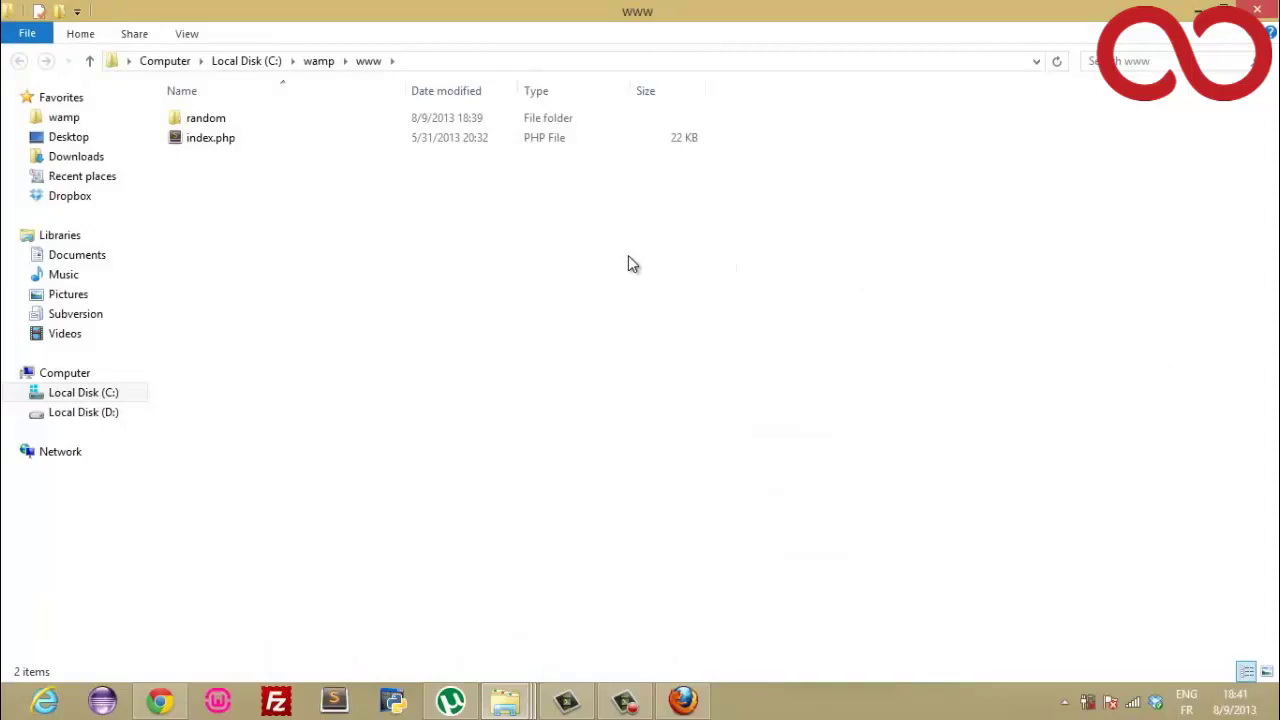
Step: Create a new folder named mon_premier_projet in the www directory
right_click(376, 210)
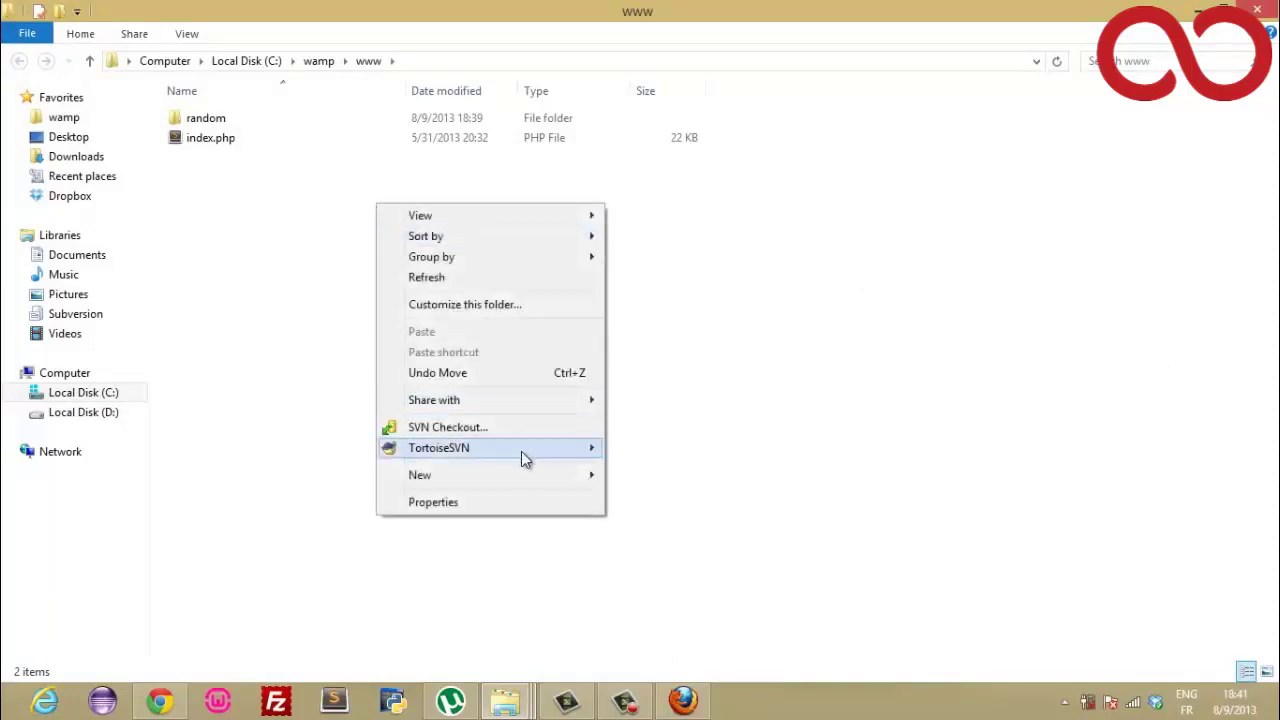
mouse_move(523, 477)
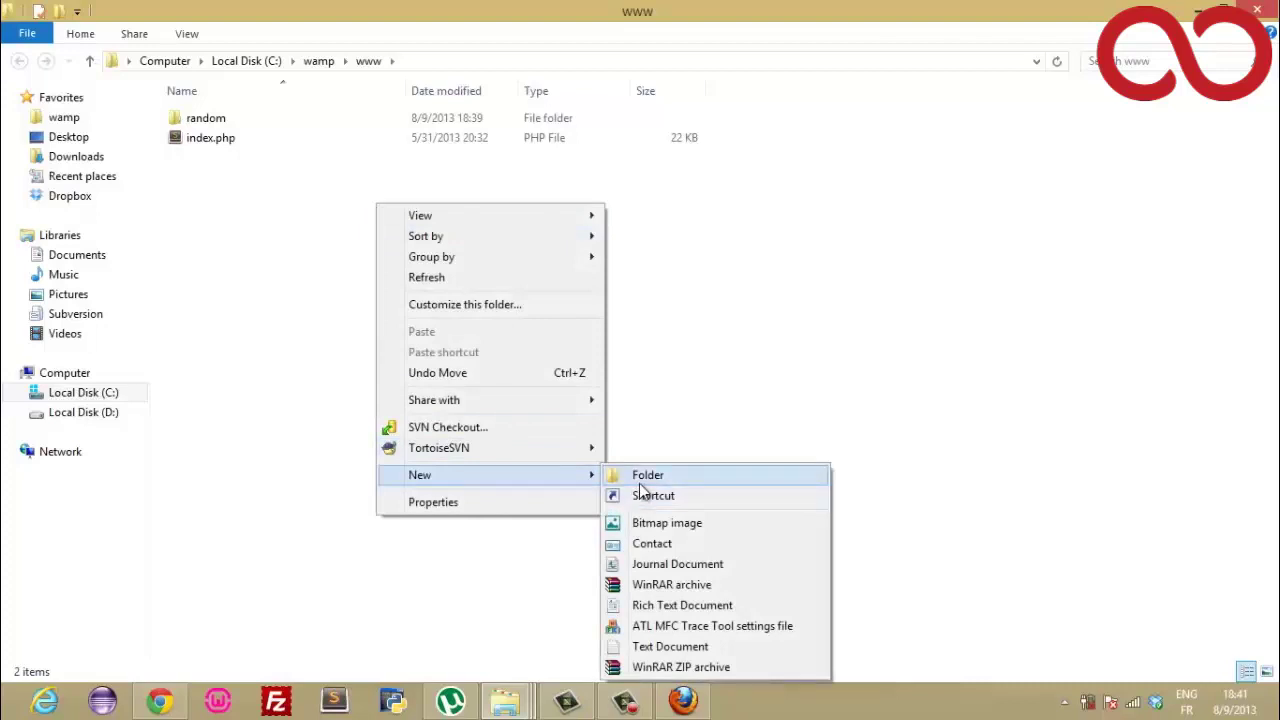
click(640, 484)
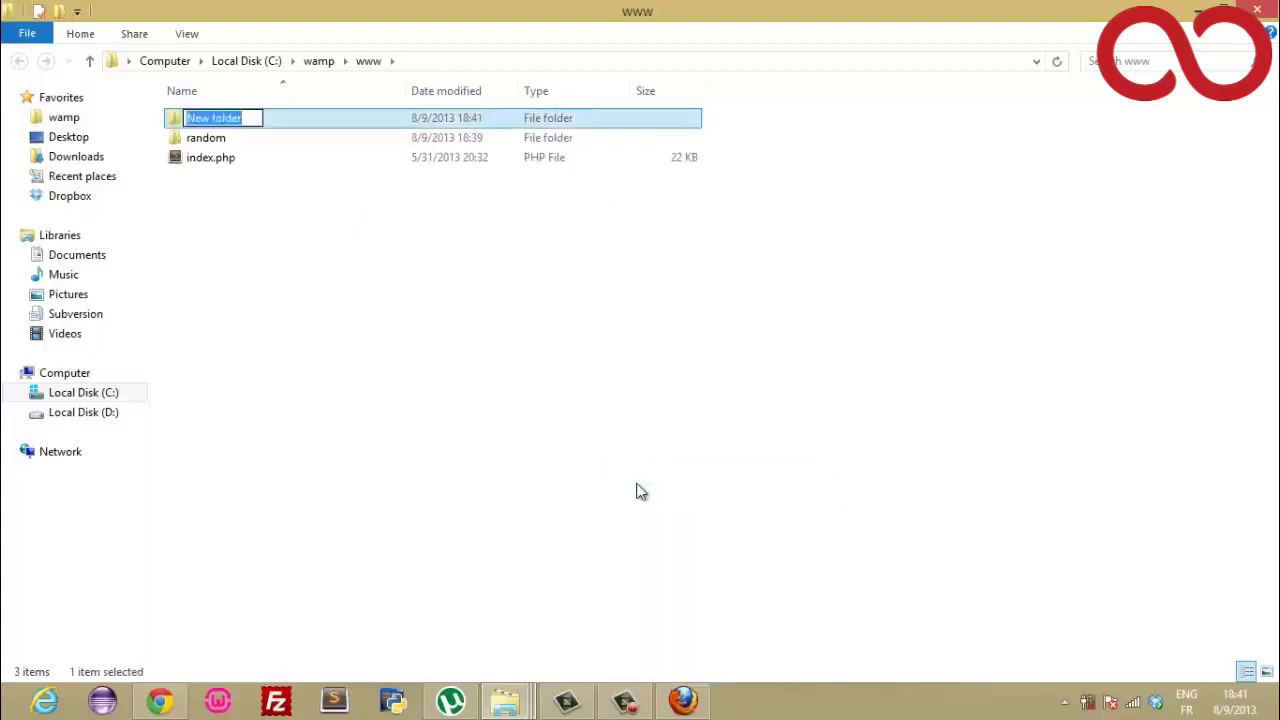
text(mon)
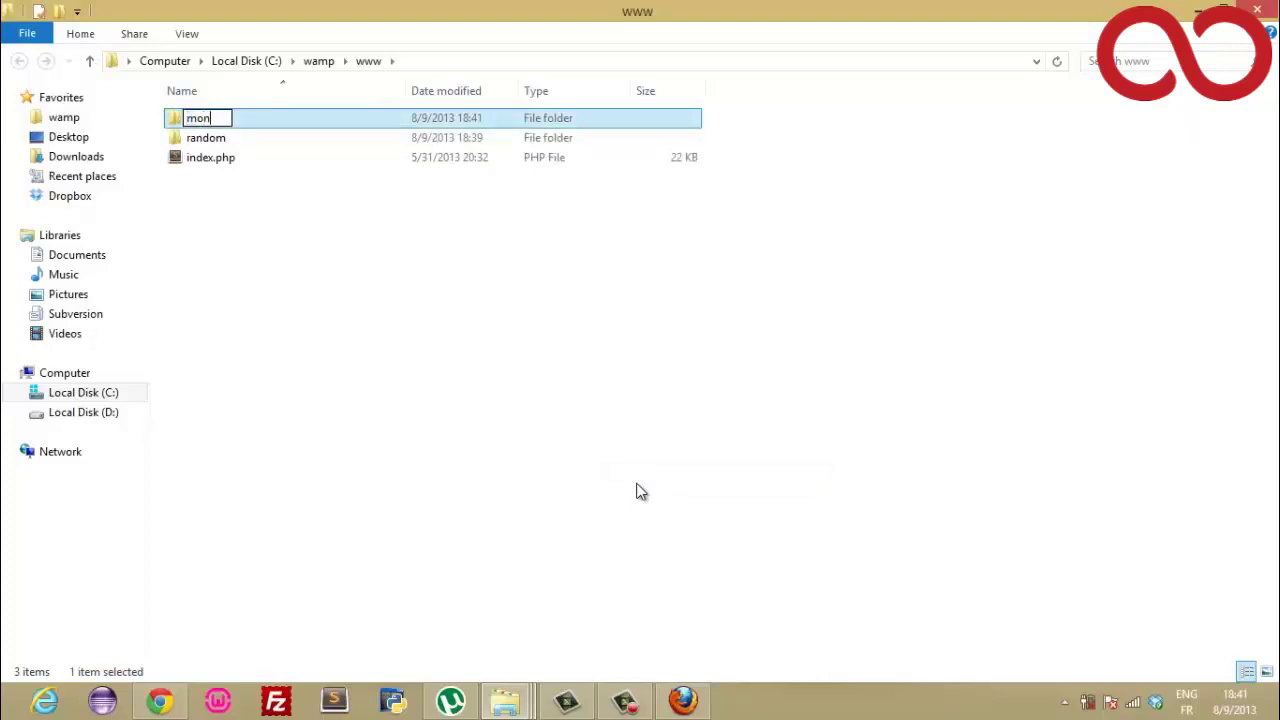
text(_premier_projet)
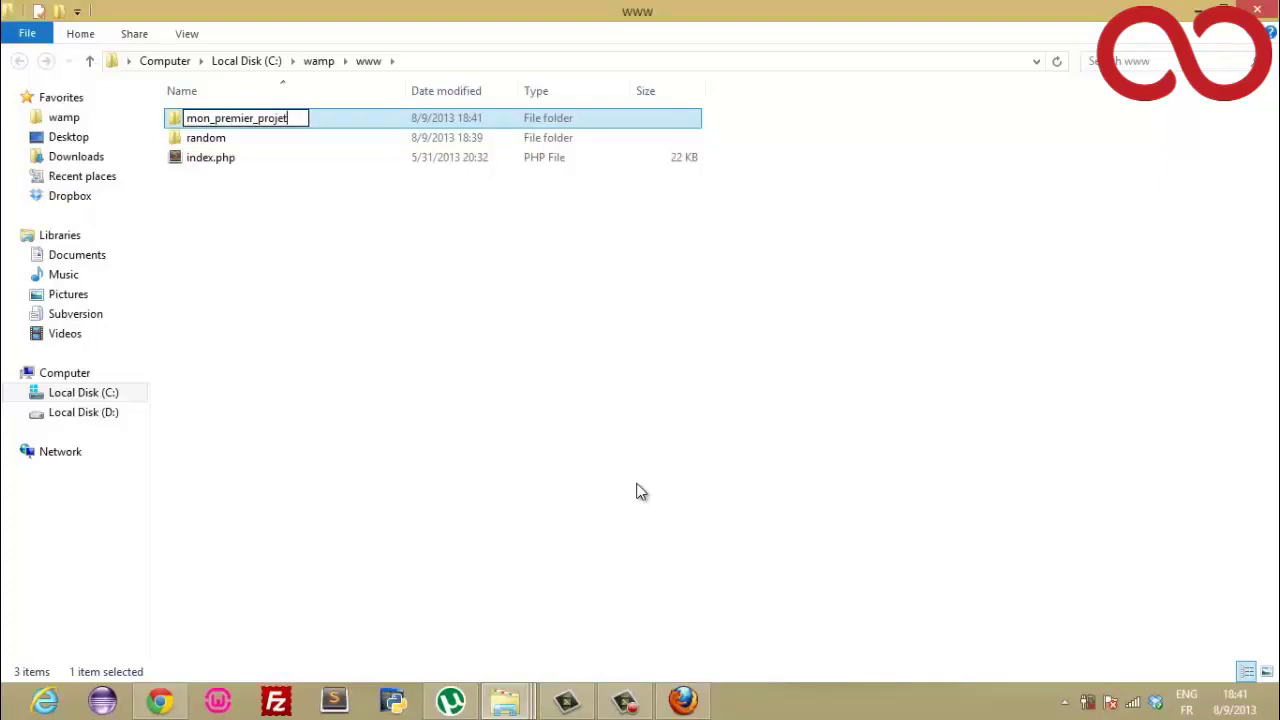
key(Return)
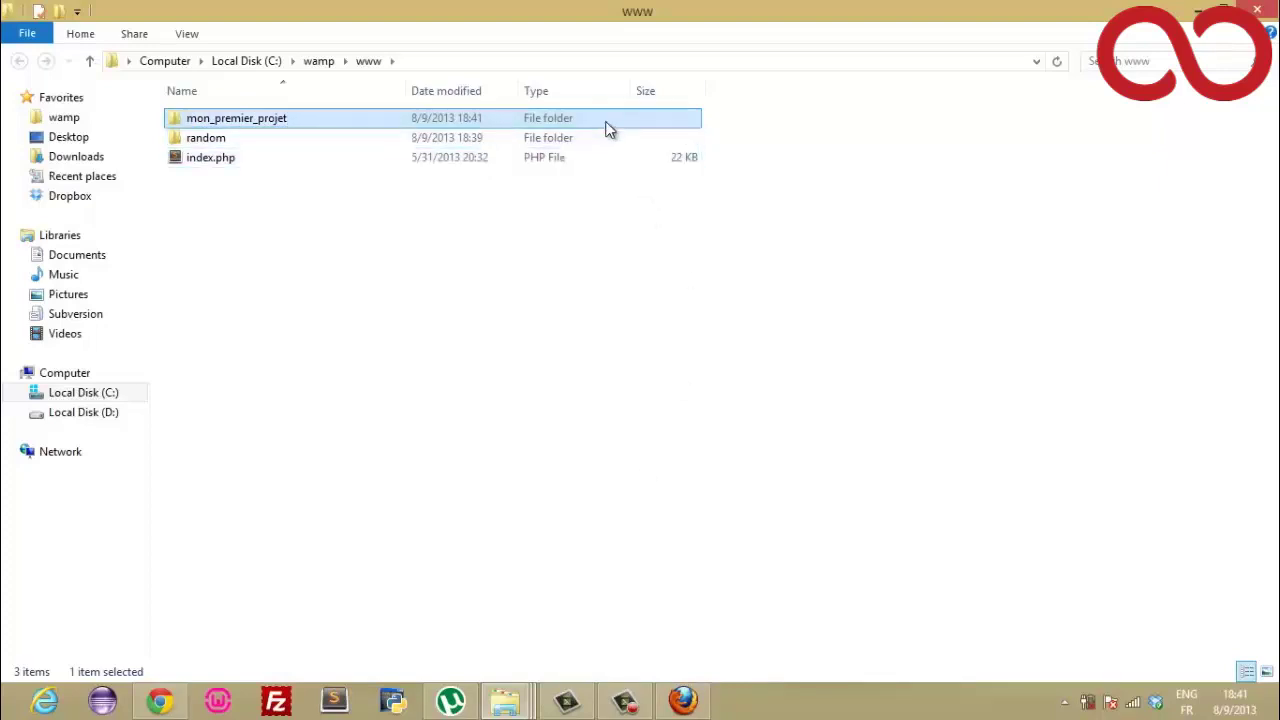
Step: Switch to Firefox, reload the localhost homepage and check its project list for mon_premier_projet
click(690, 698)
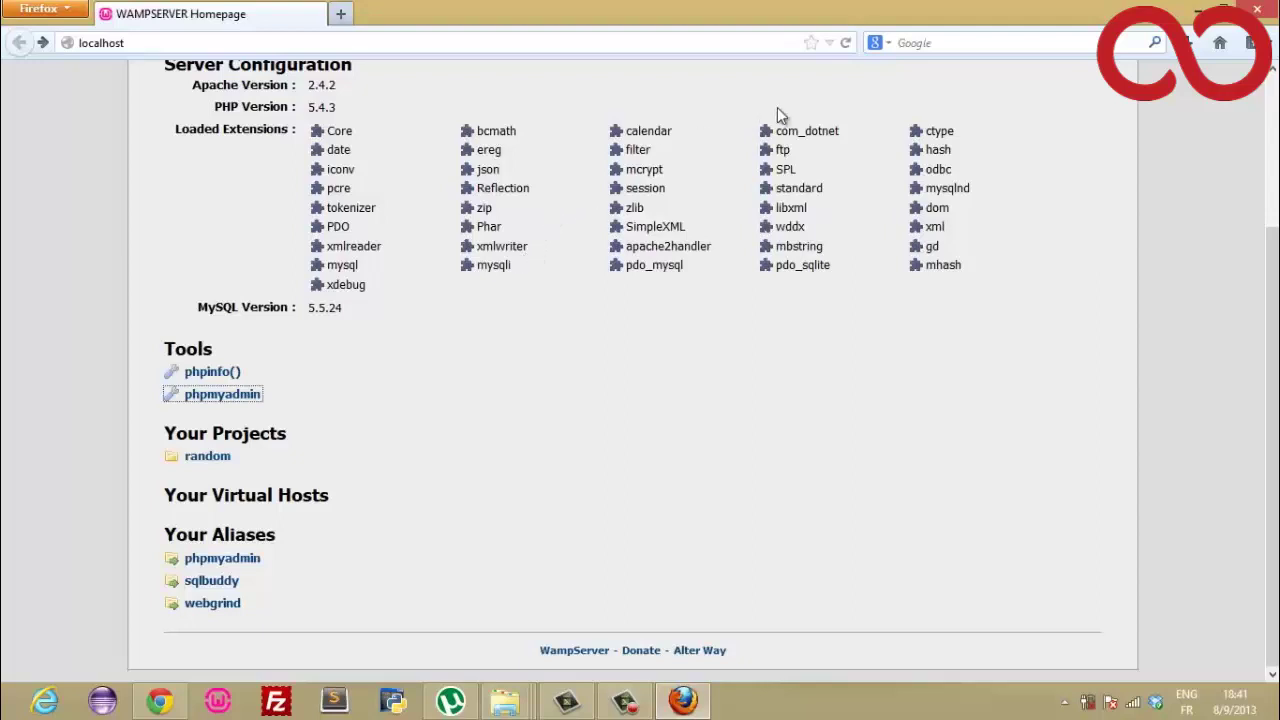
click(846, 43)
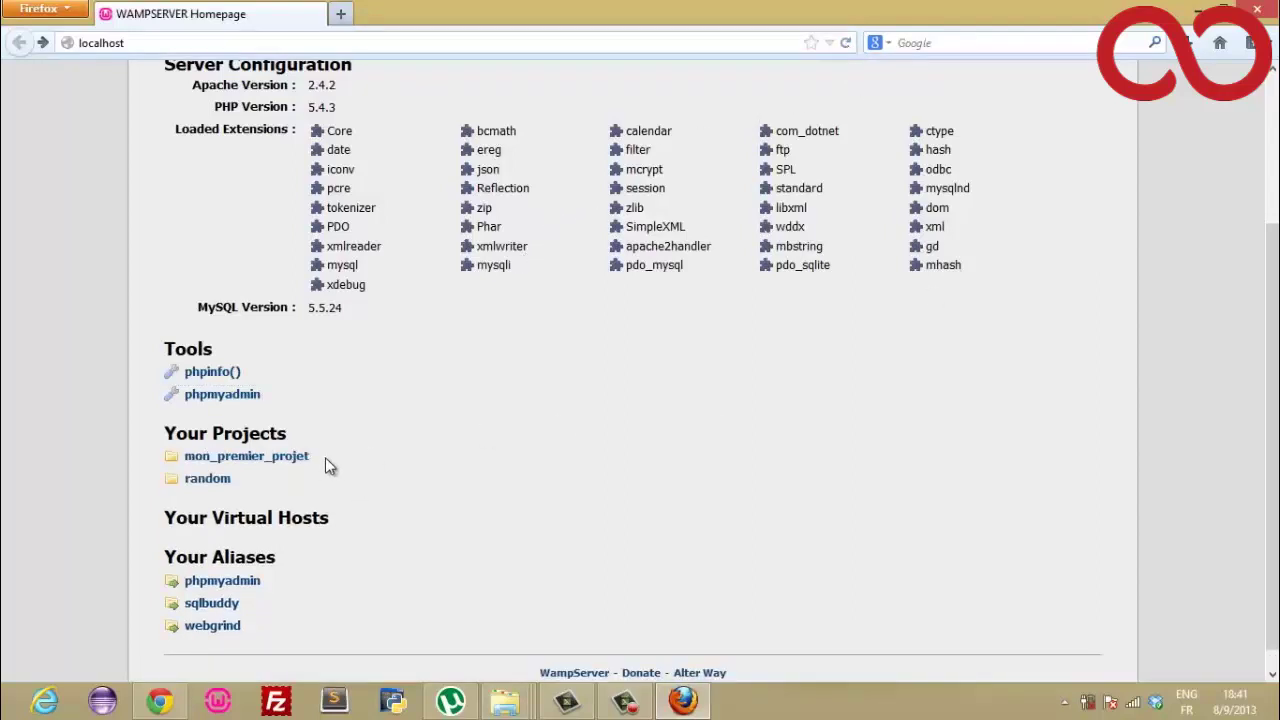
drag(325, 457, 170, 457)
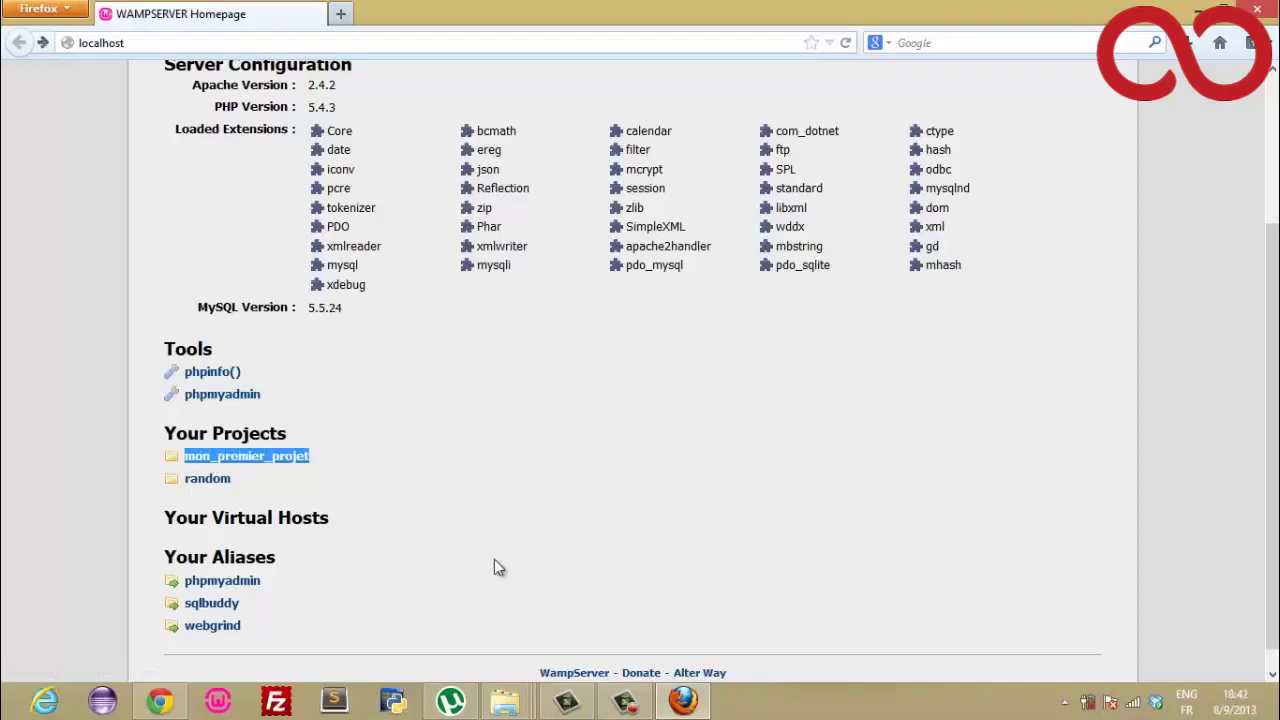
Step: Return to the www directory in File Explorer and open the mon_premier_projet folder
mouse_move(506, 703)
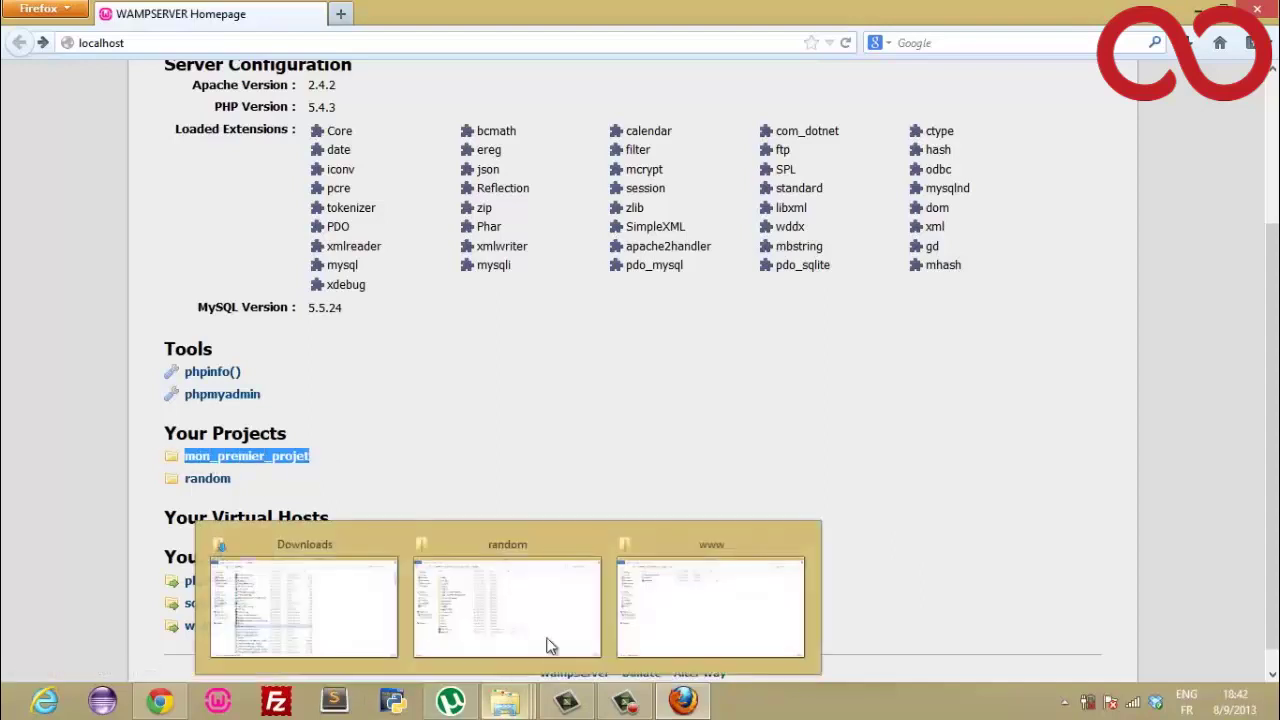
click(686, 606)
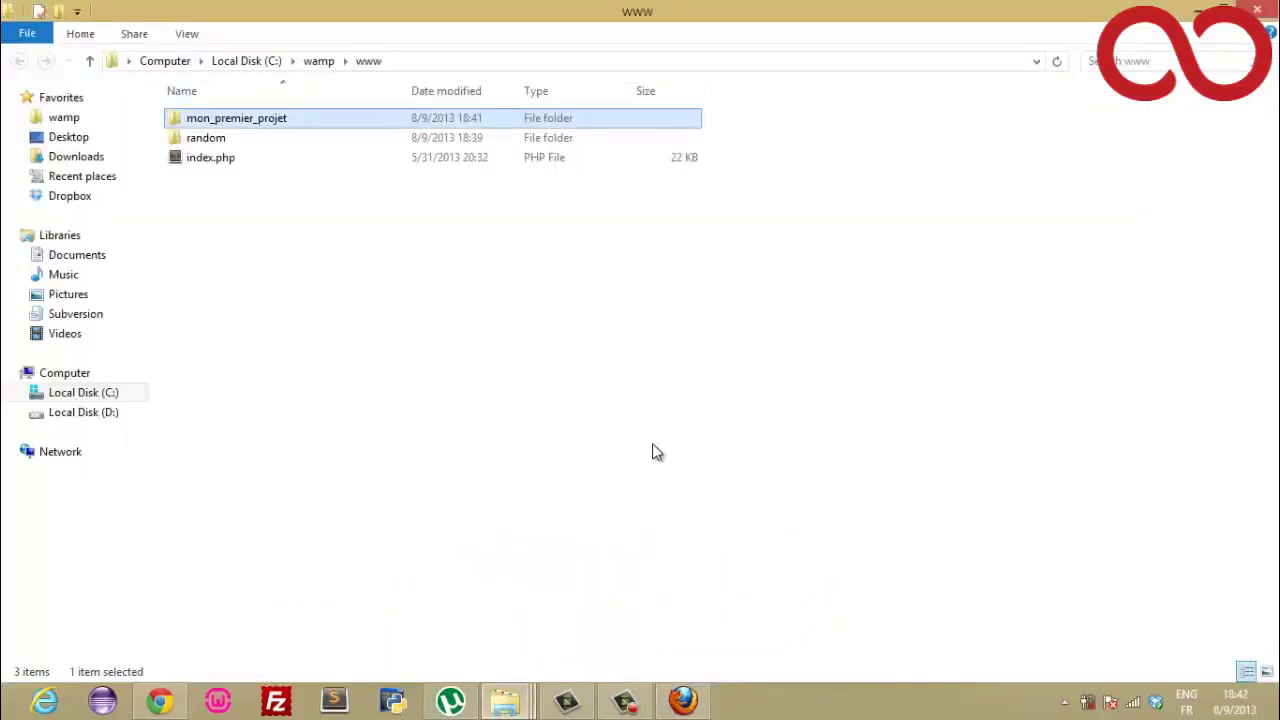
double_click(407, 118)
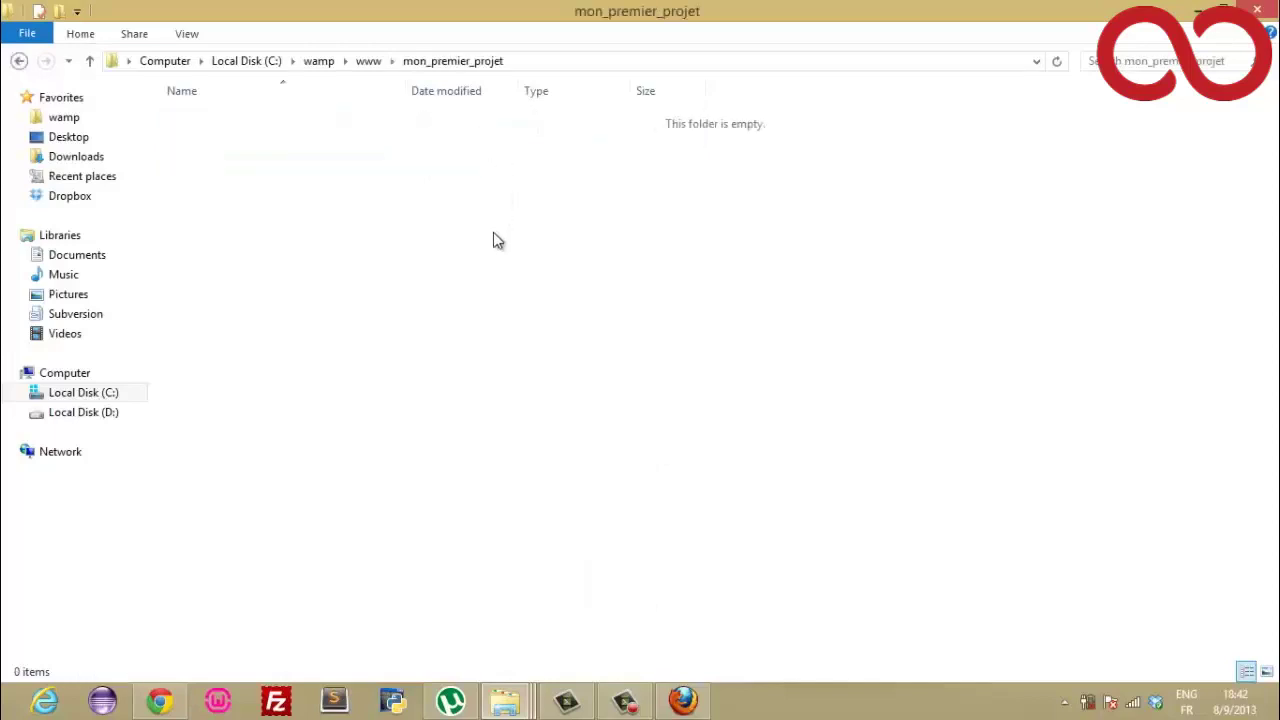
Step: Create a new text document in the mon_premier_projet folder and name it Hello_world.php, replacing the .txt extension
right_click(485, 325)
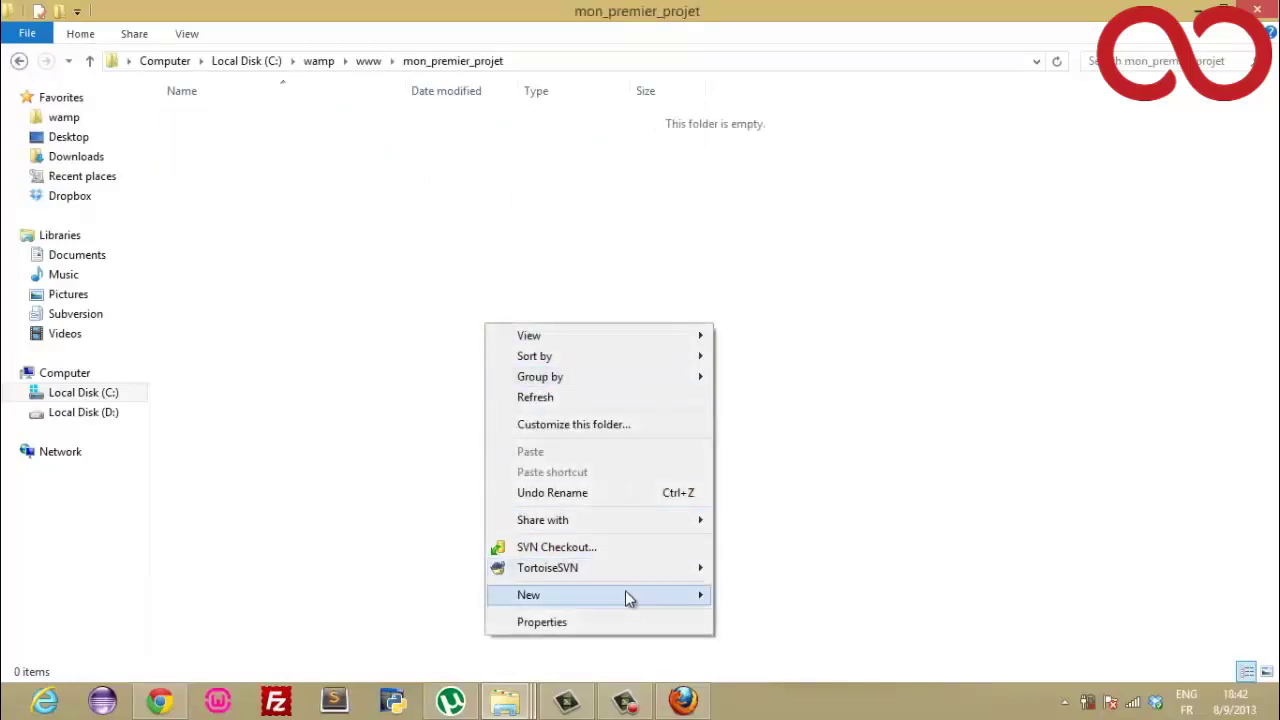
mouse_move(623, 594)
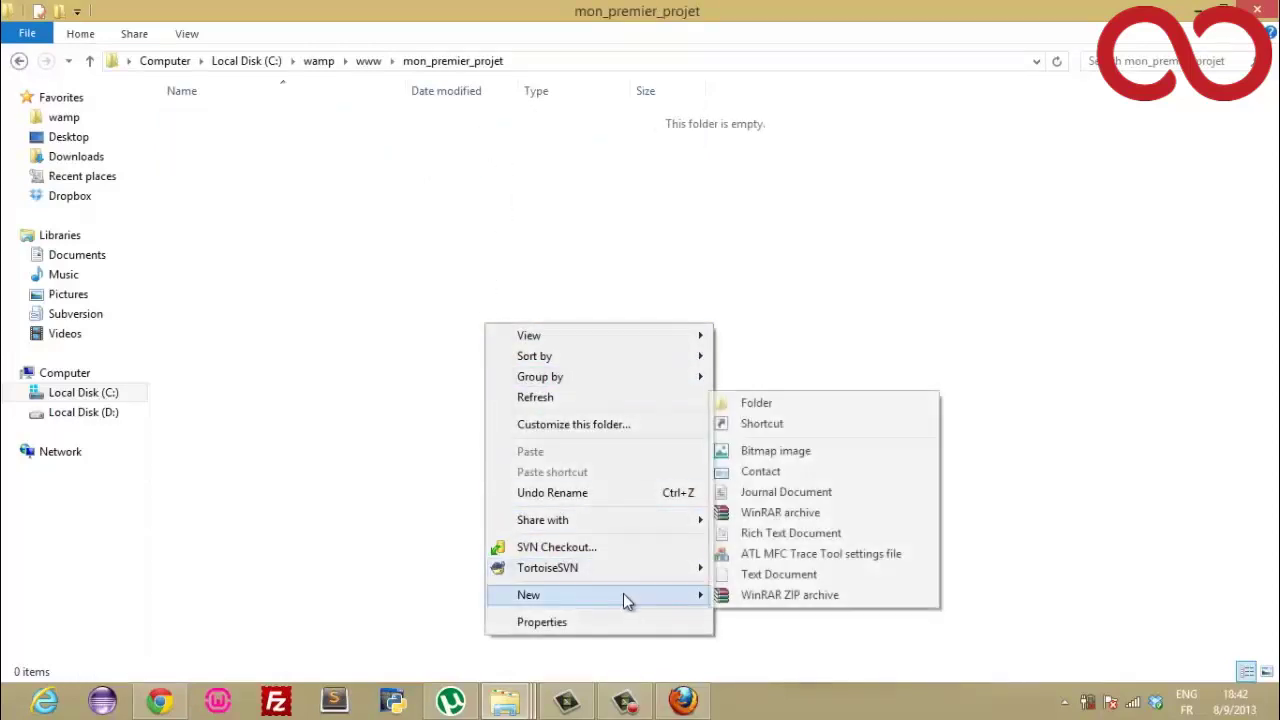
click(772, 578)
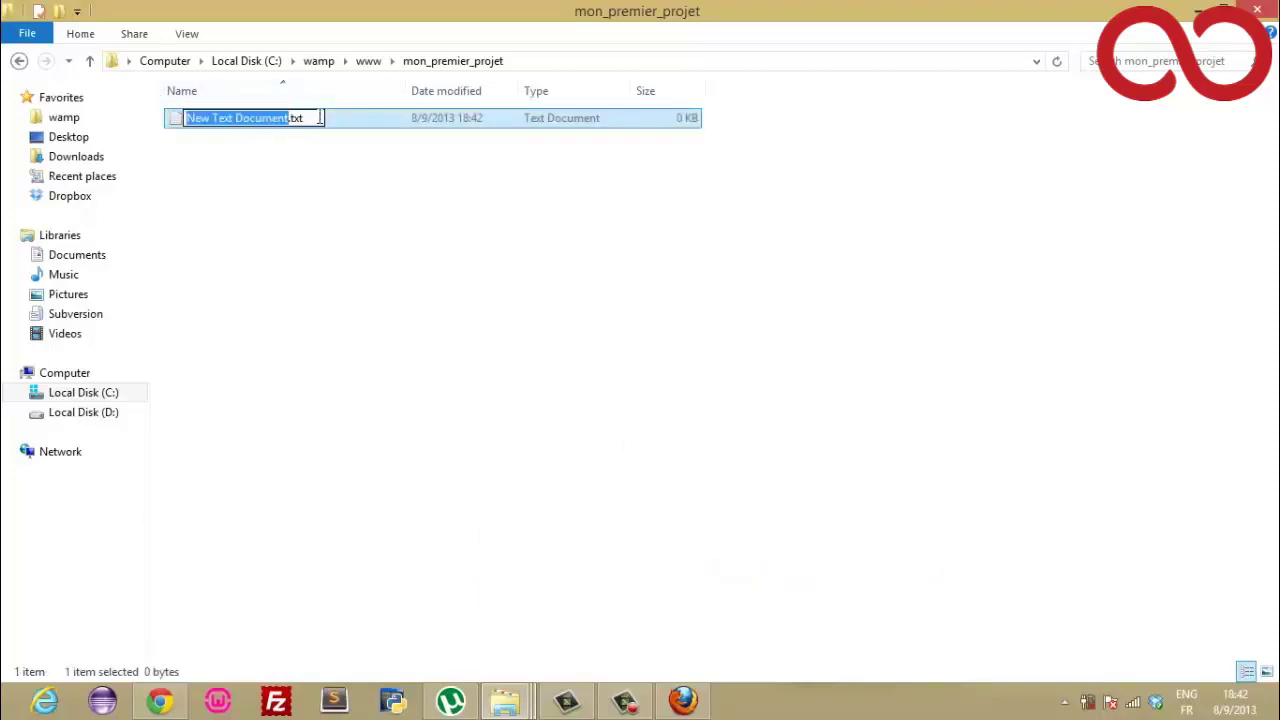
drag(318, 117, 163, 118)
text(Heelo)
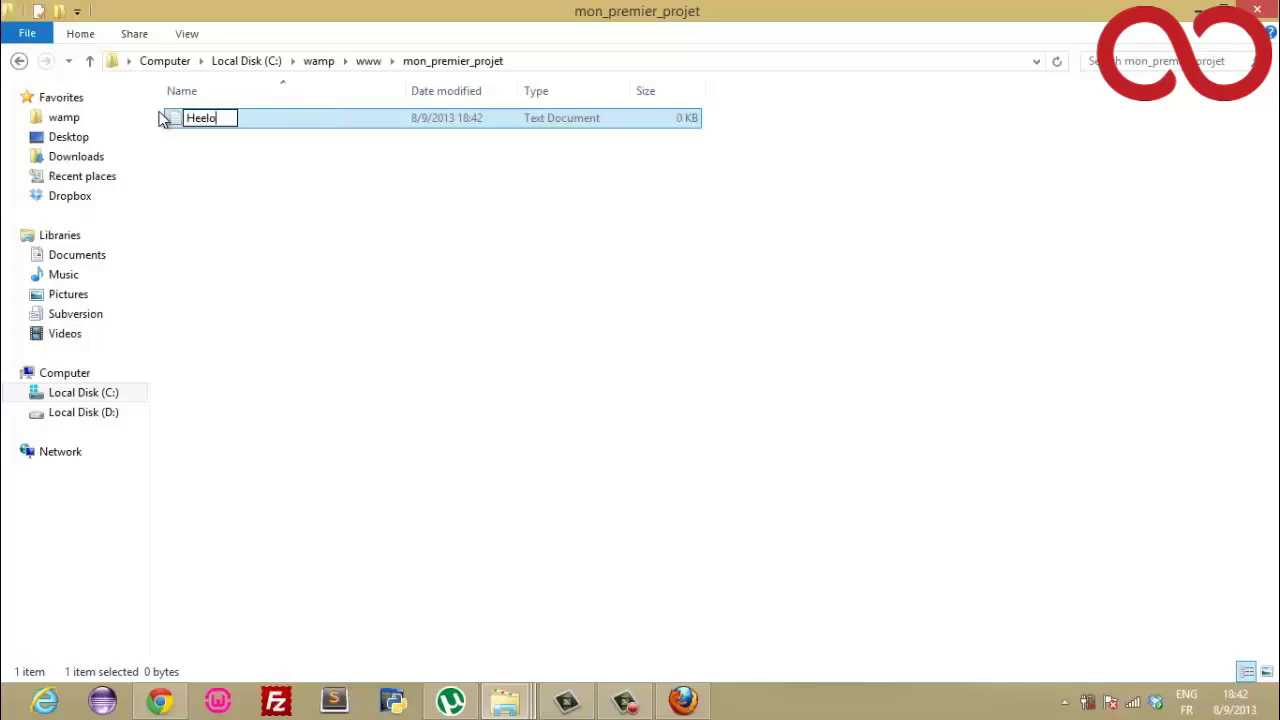
key(BackSpace)
key(BackSpace)
key(BackSpace)
key(BackSpace)
text(ello_world.php)
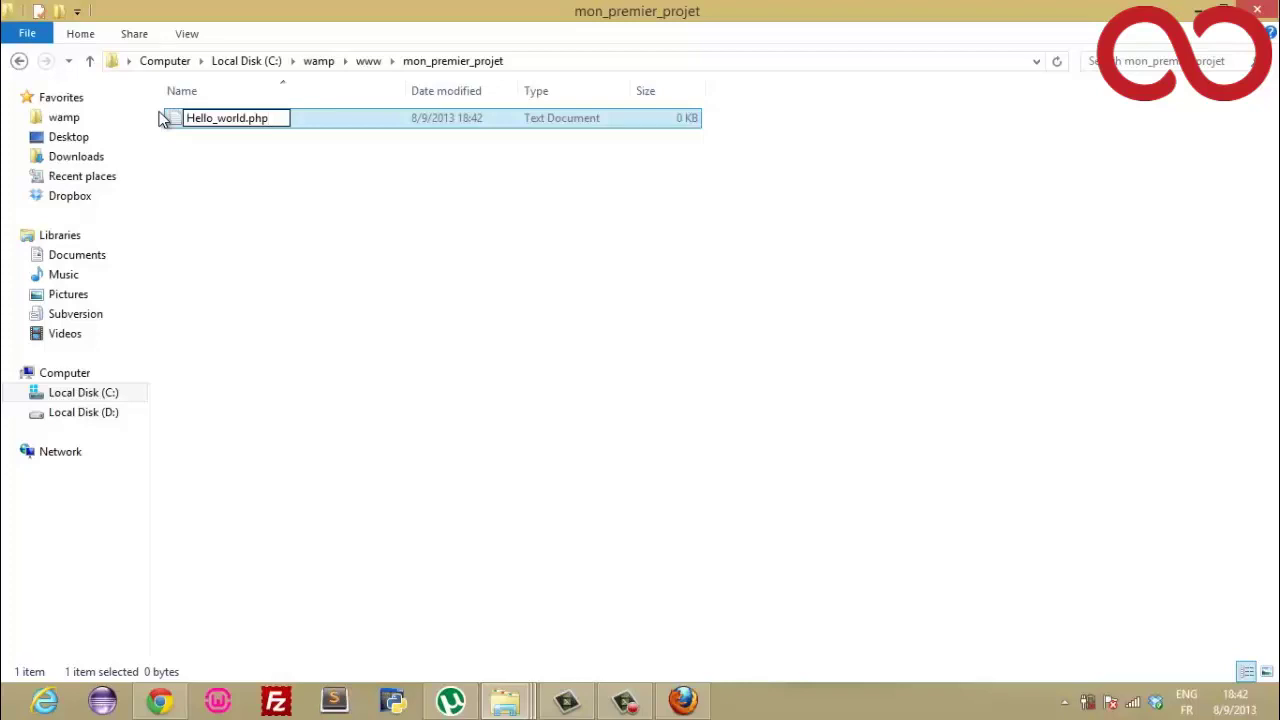
key(Return)
key(Return)
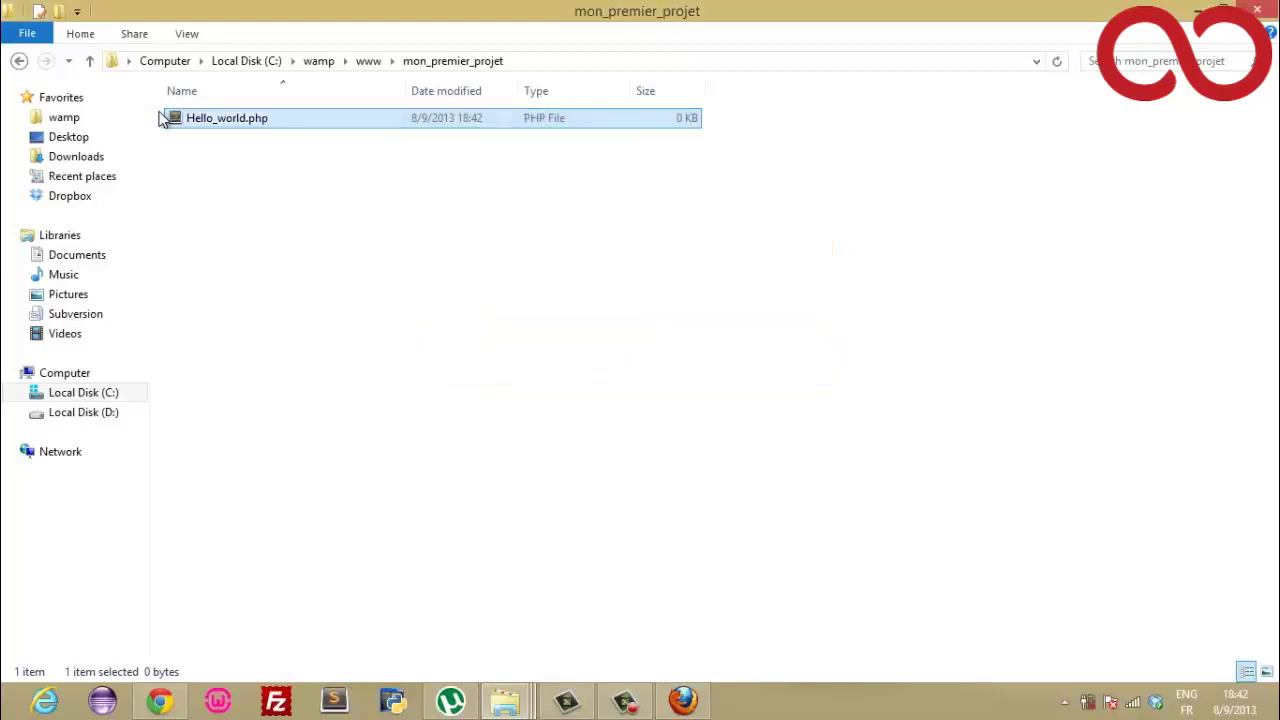
Step: Open Hello_world.php in Sublime Text 2, decline the update offer, and enter the opening tag <?php followed by a blank line
right_click(256, 119)
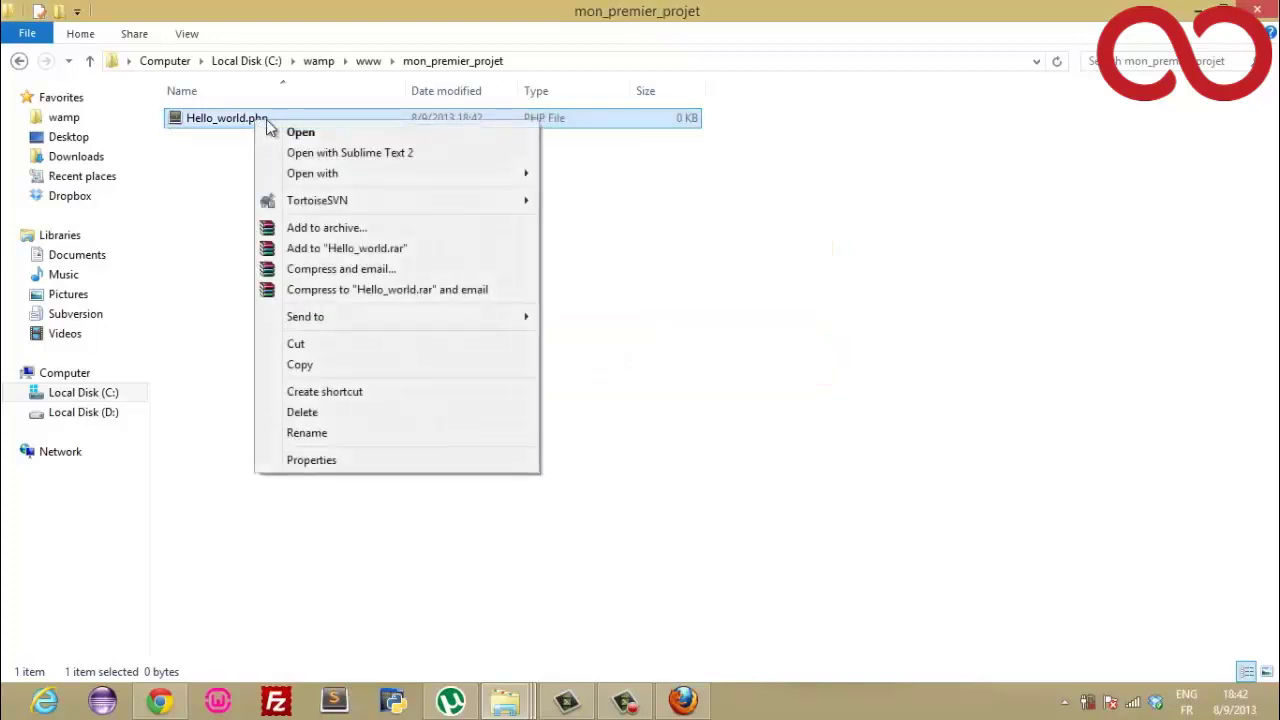
click(360, 153)
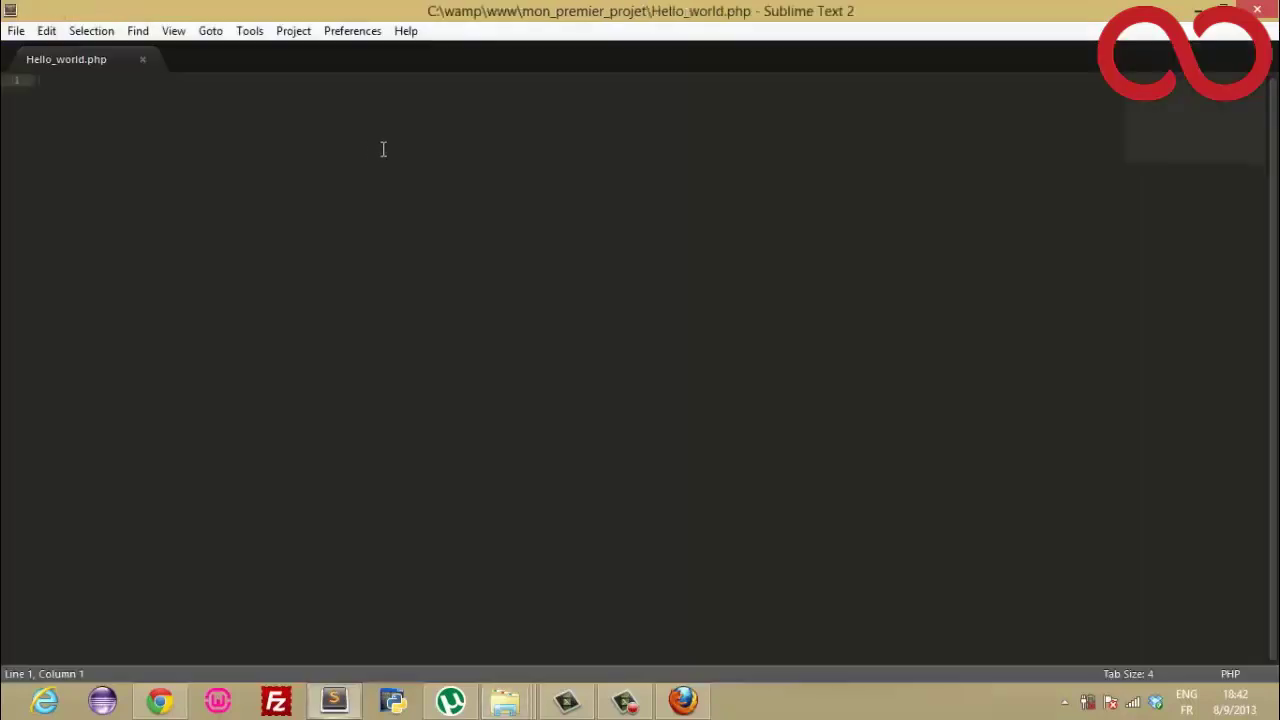
text(<?)
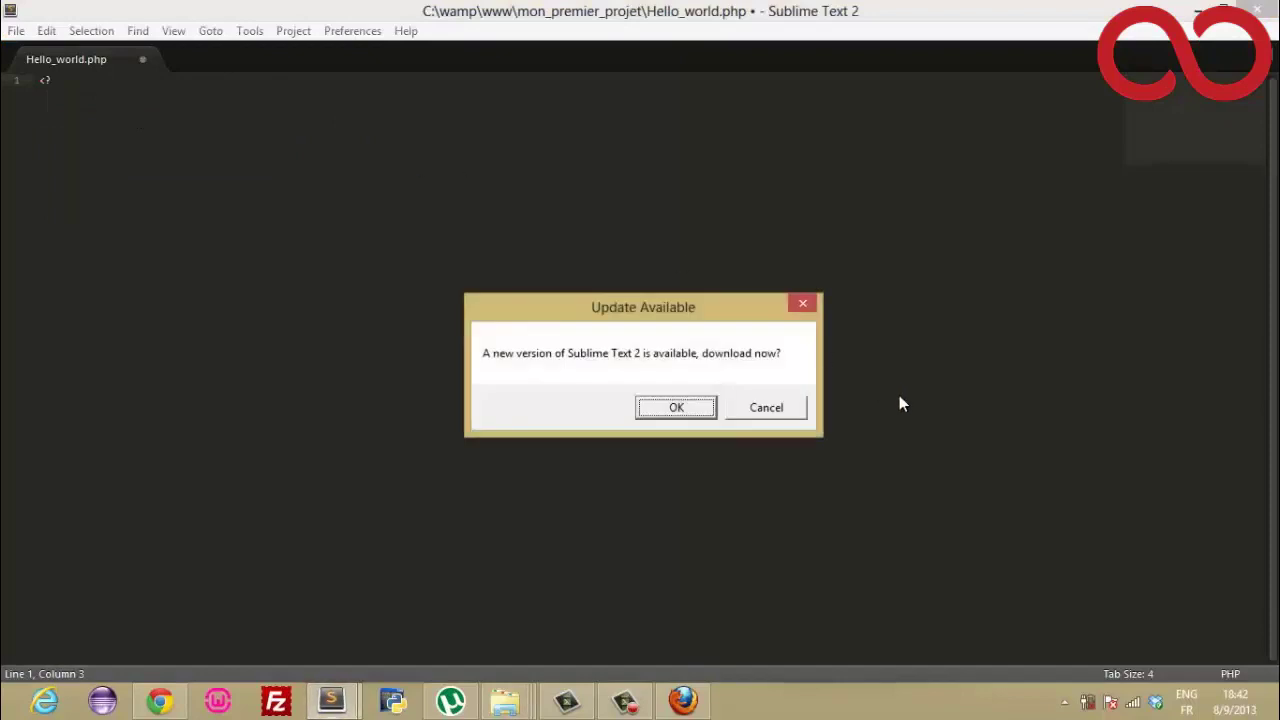
click(777, 407)
text(php)
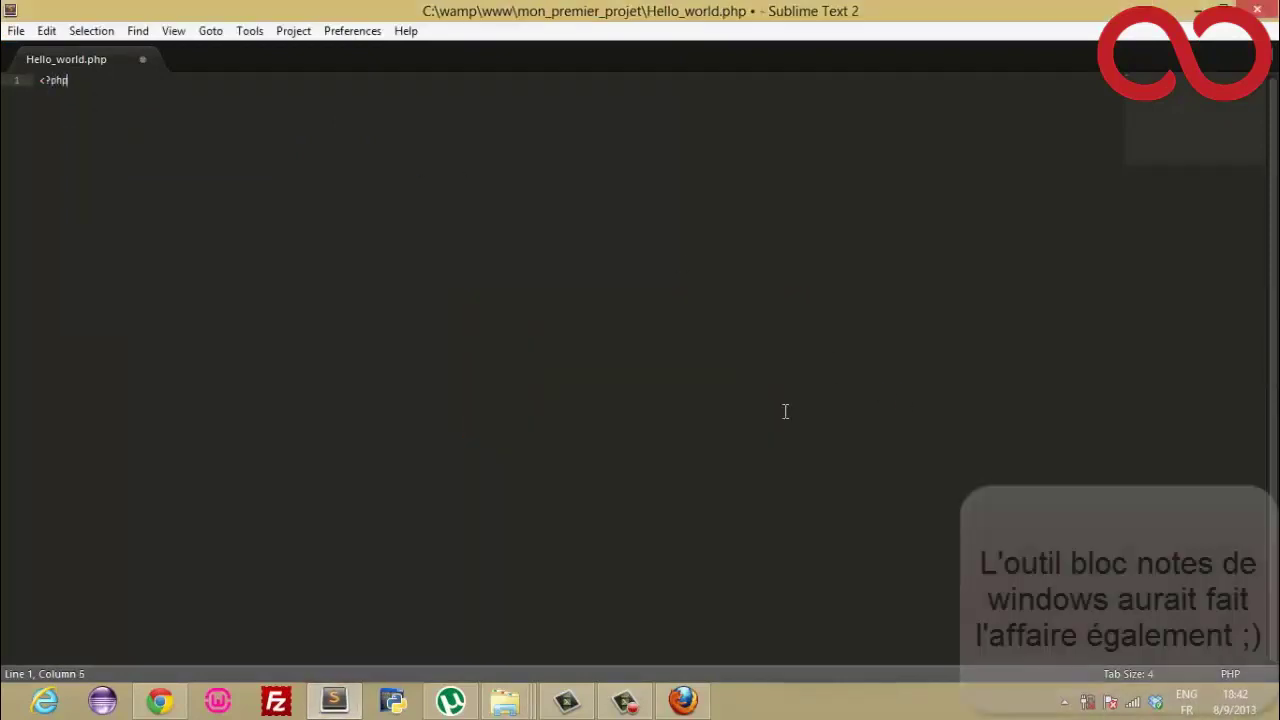
key(Return)
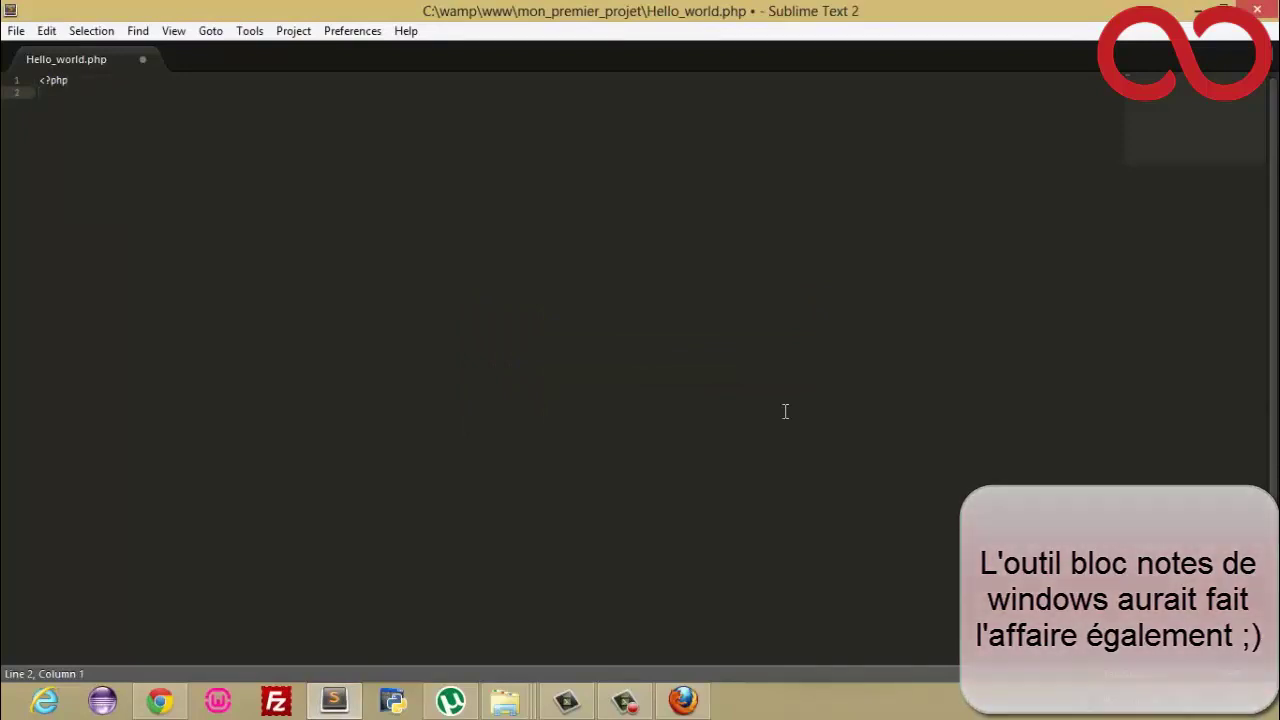
key(Return)
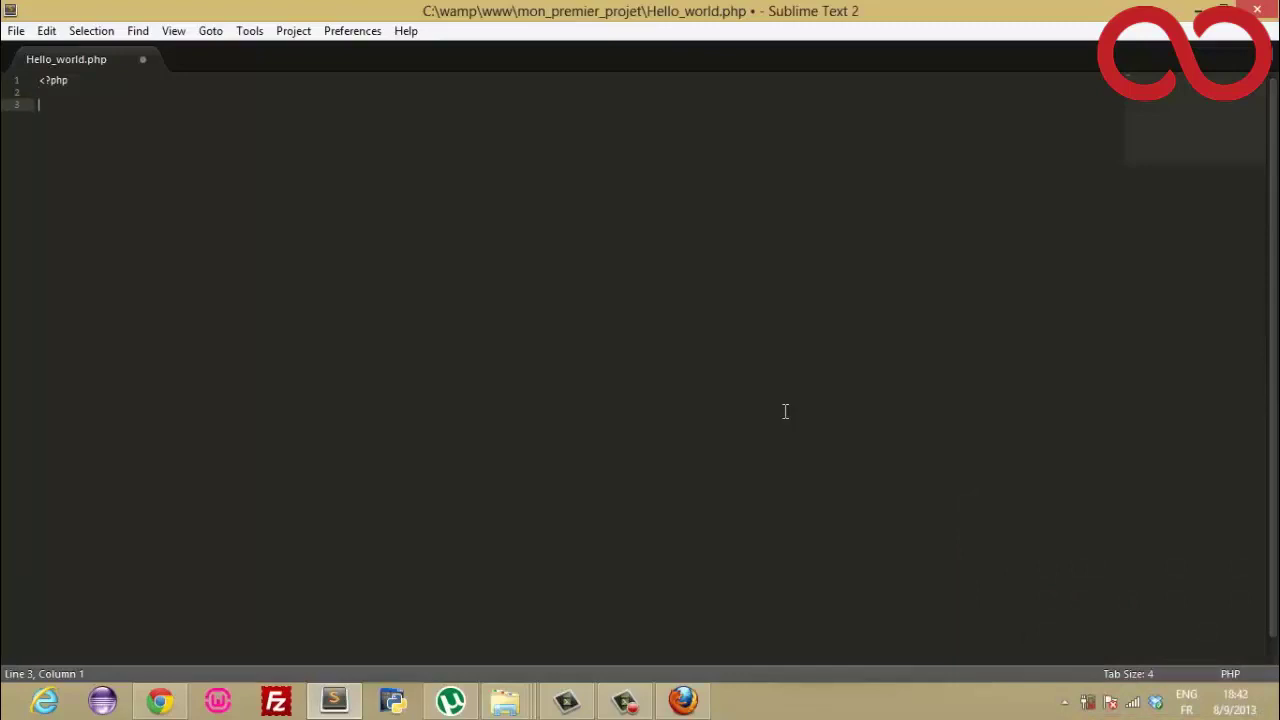
Step: Add the line echo "Hello World !" ; and, after a blank line, the closing tag ?>, and save the file
text(echo)
text("Hello World !" ;)
key(Return)
key(Return)
text(?>)
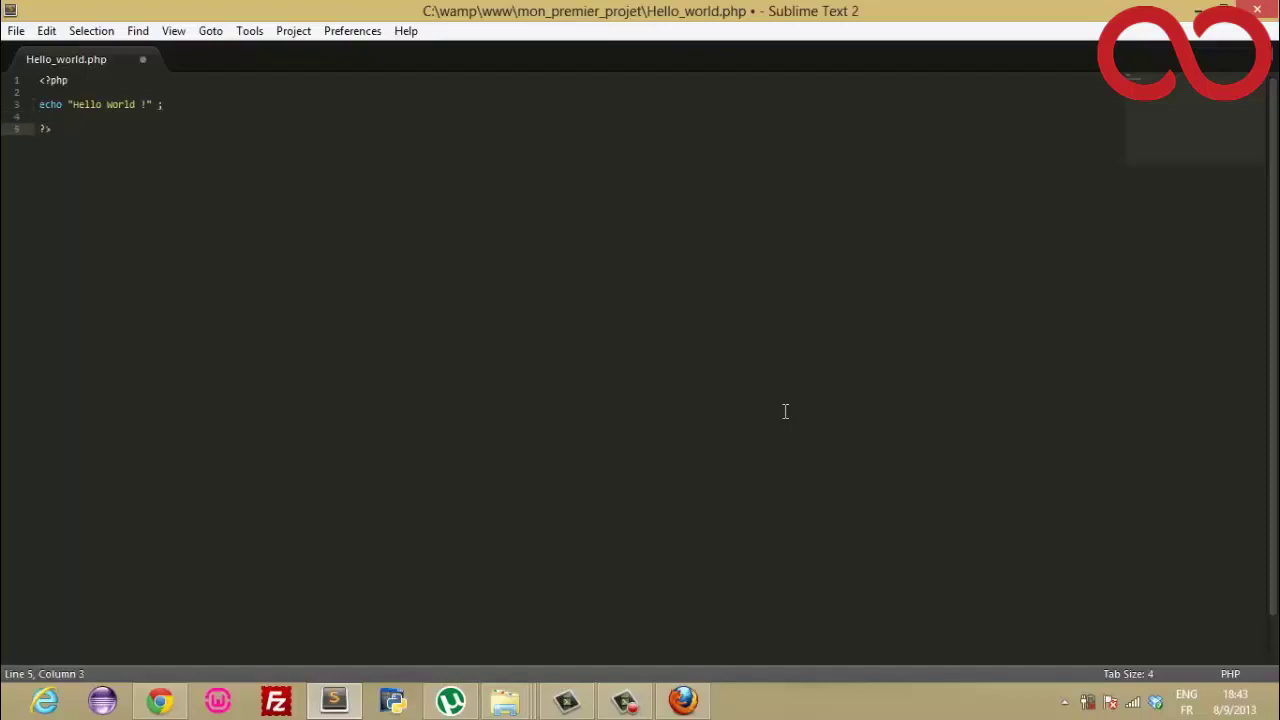
key(alt+f)
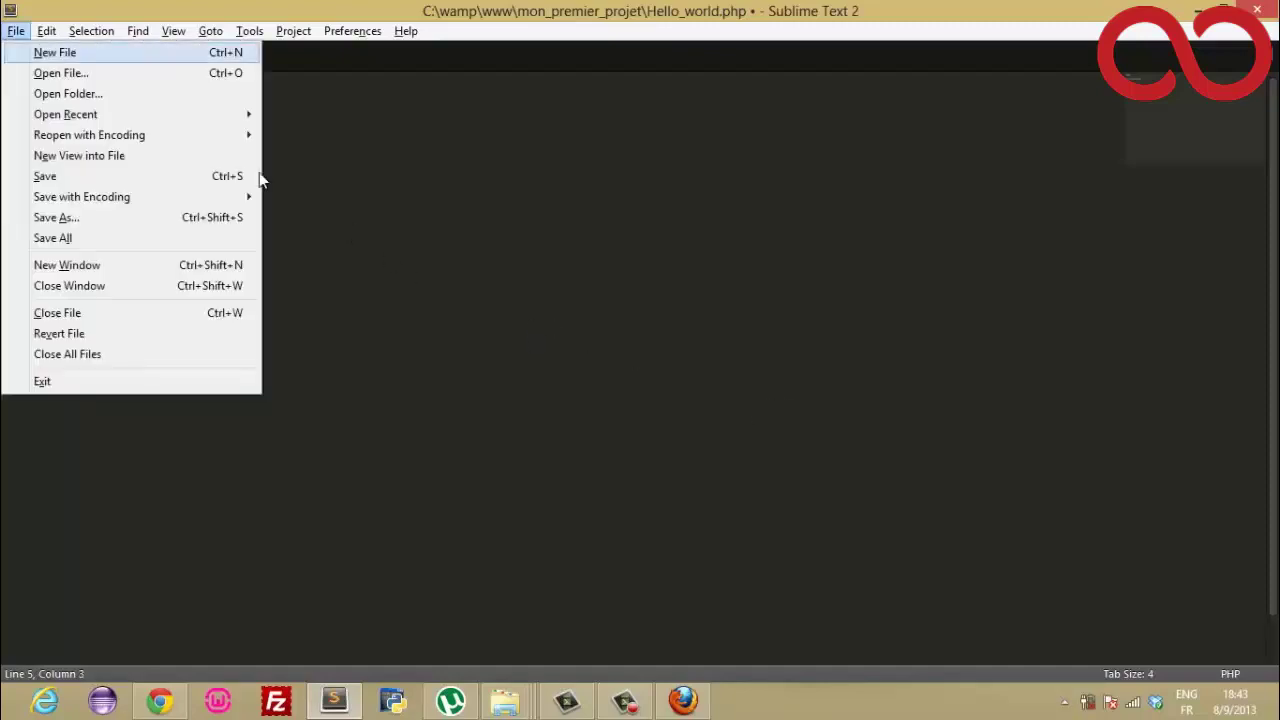
click(139, 172)
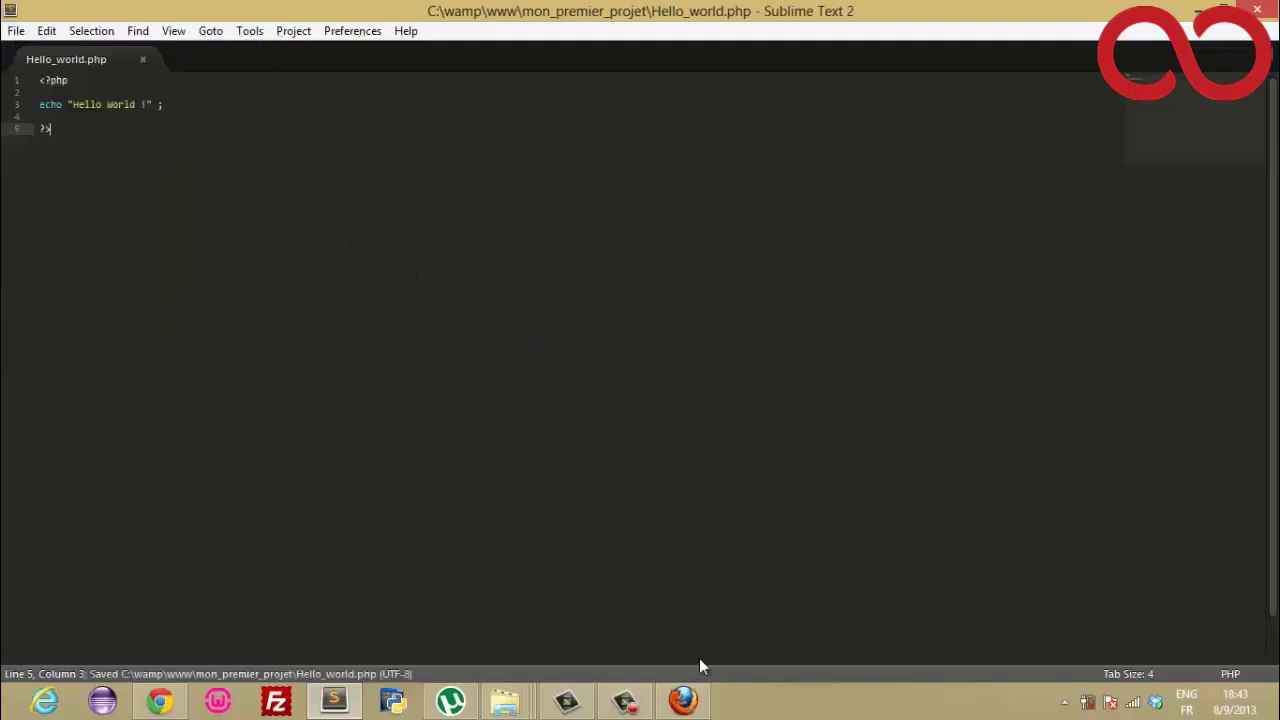
Step: Switch to Firefox, open mon_premier_projet from the localhost project list and run Hello_world.php
click(684, 702)
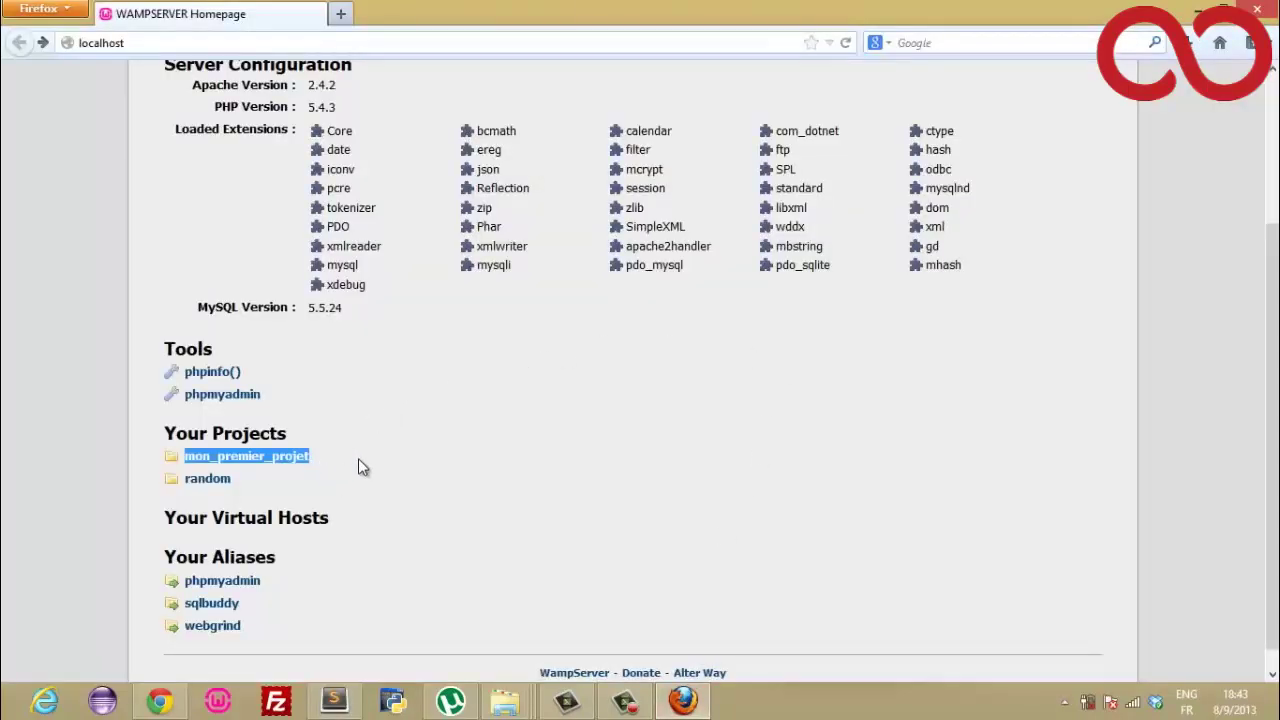
click(299, 460)
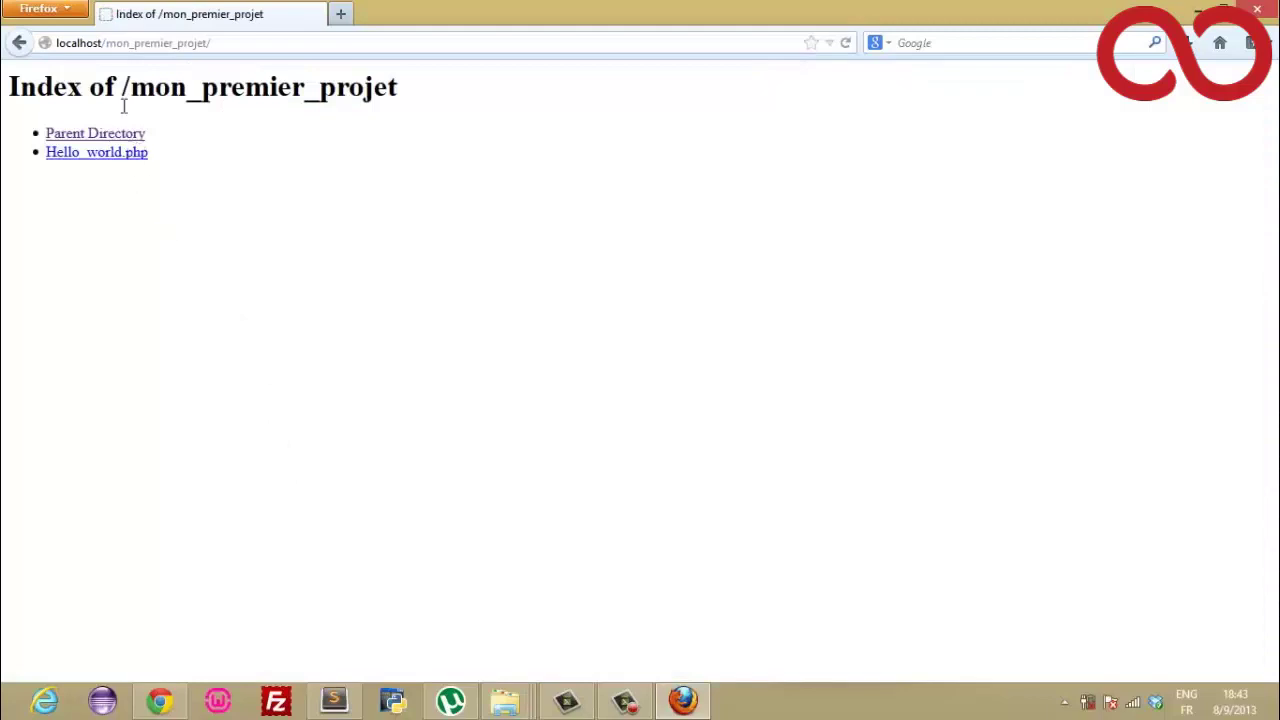
click(131, 160)
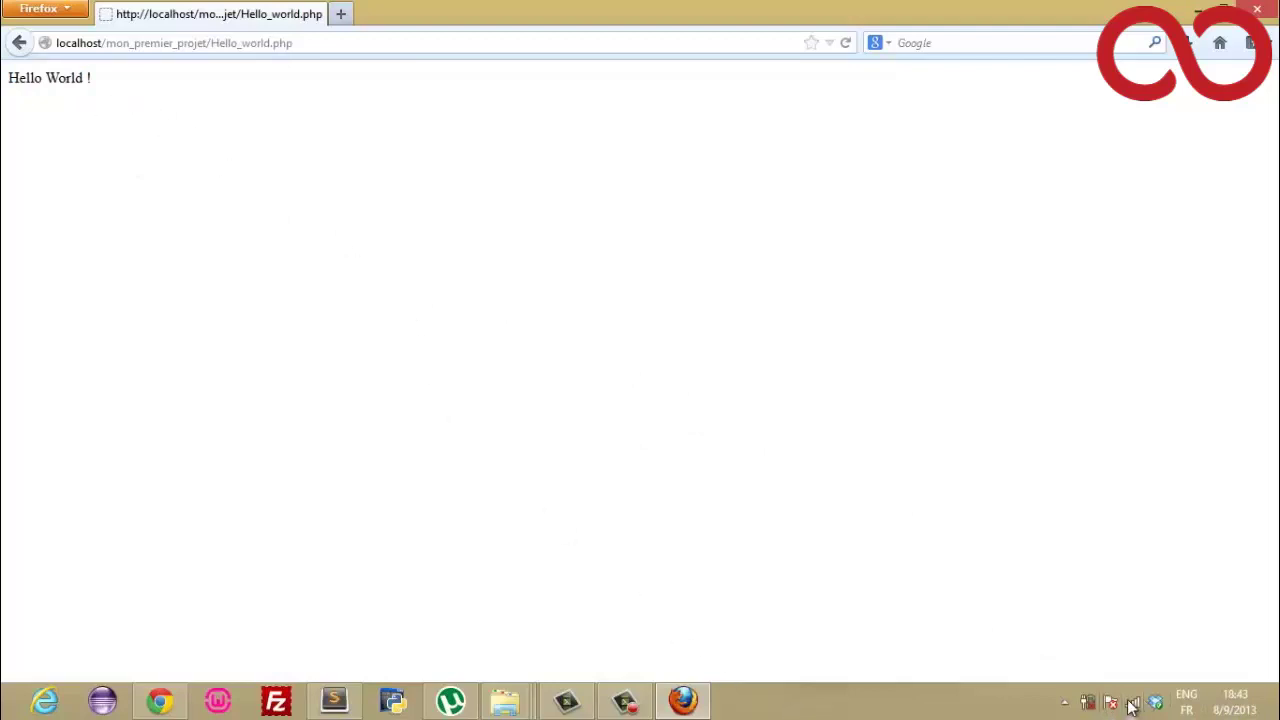
click(625, 700)
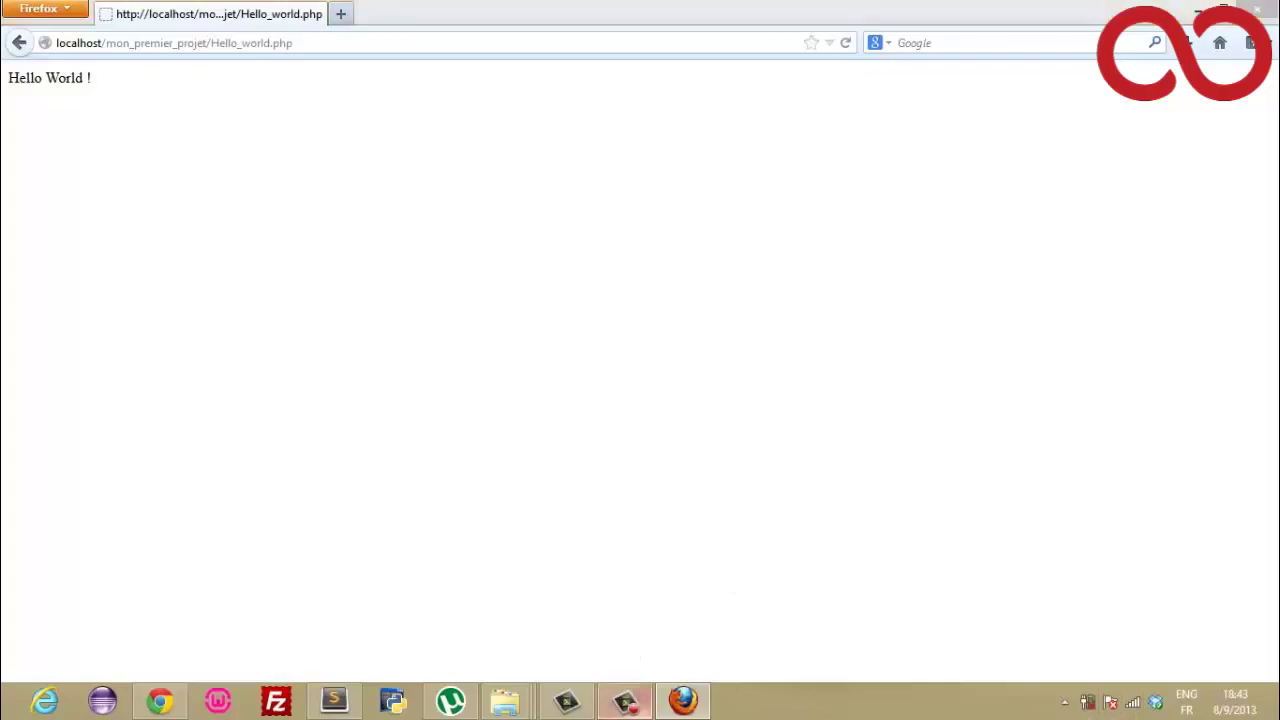